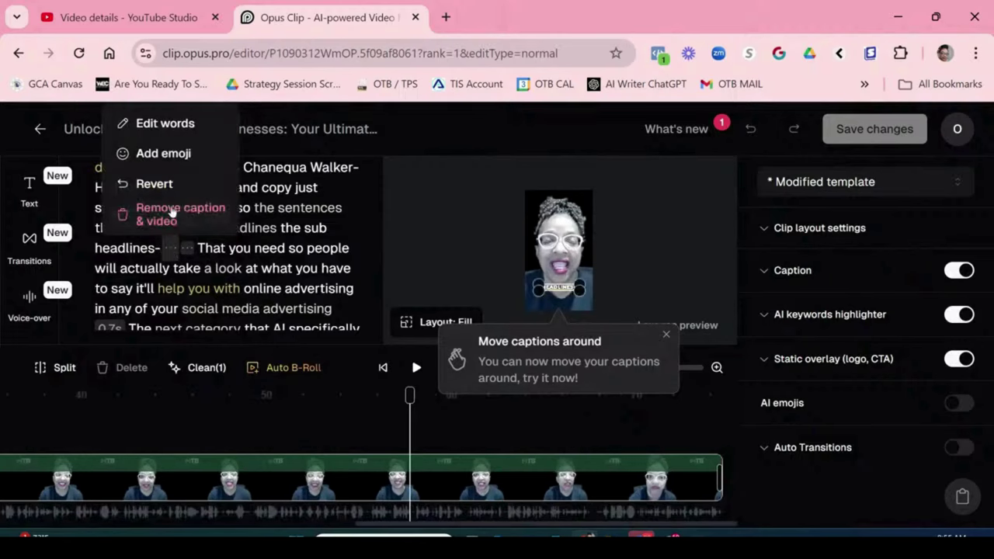
Step: Restore the two removed caption words of the speaker's name after "headlines-" and dismiss the tip about moving captions
{"action": "left_click", "coordinate": [163, 184]}
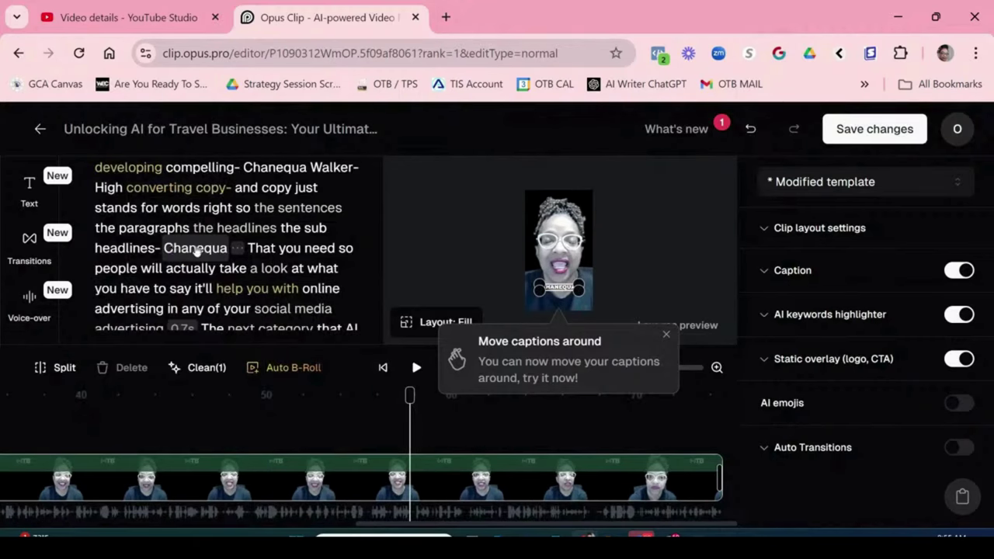
{"action": "left_click", "coordinate": [243, 249]}
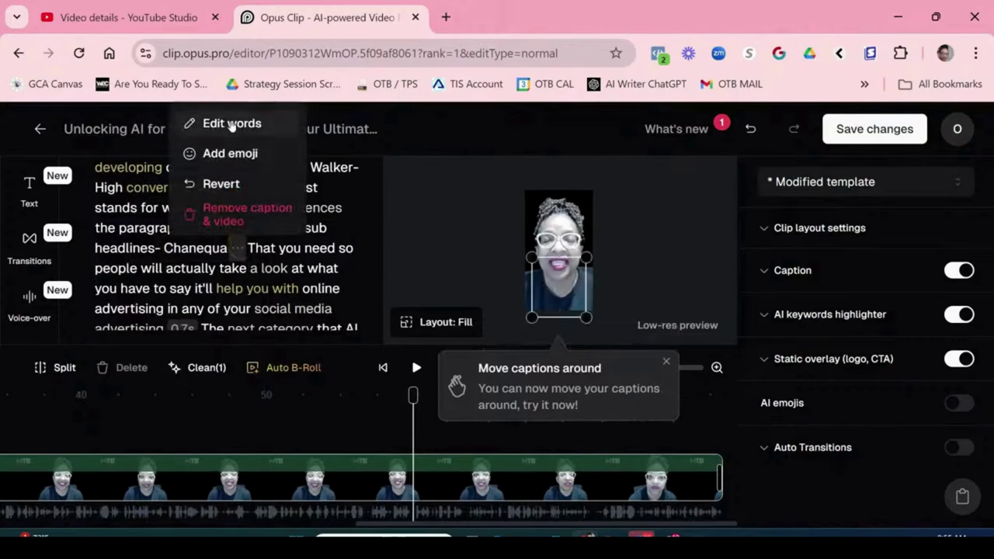
{"action": "left_click", "coordinate": [221, 184]}
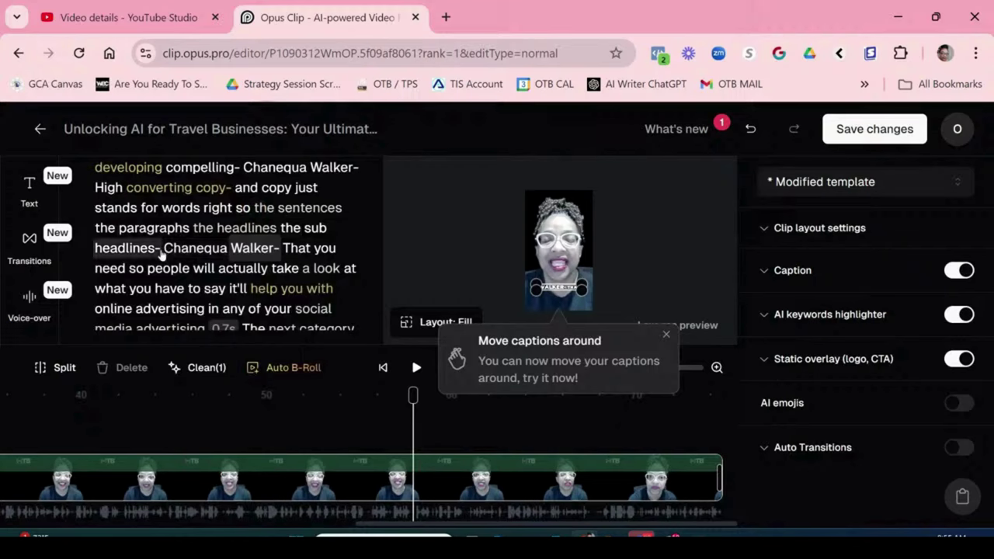
{"action": "left_click", "coordinate": [665, 334]}
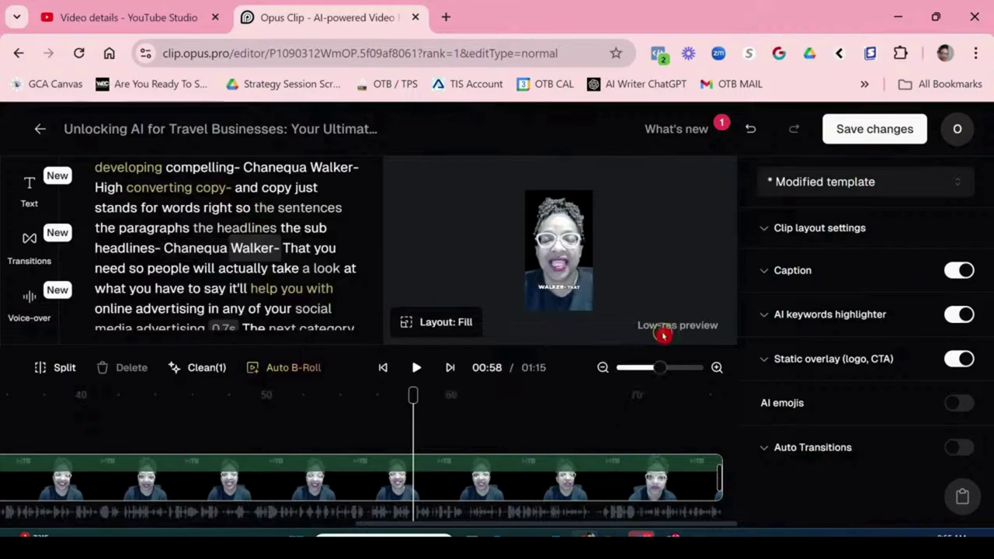
Step: Play the clip from the speaker's name and from "paragraphs" onward to review how the restored caption words match the video
{"action": "left_click", "coordinate": [163, 253]}
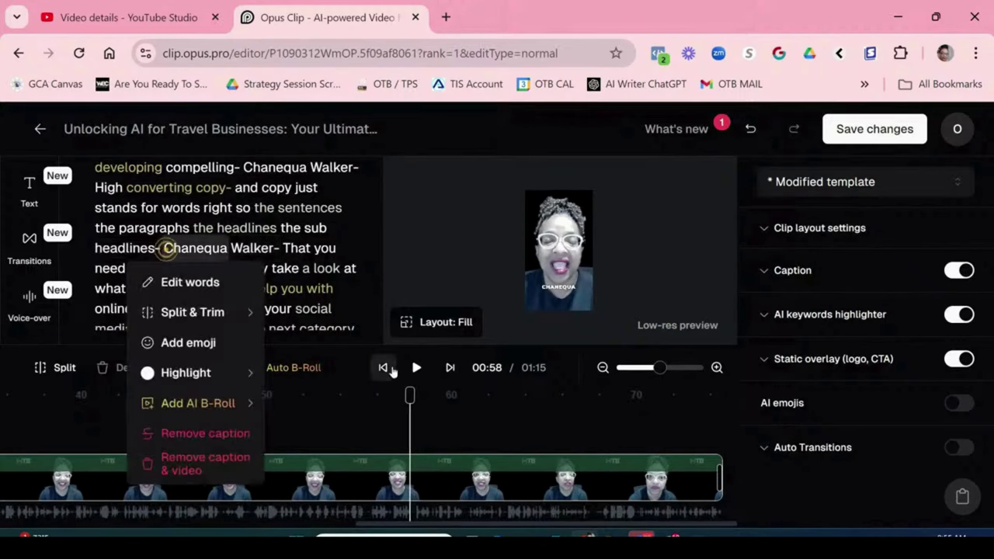
{"action": "left_click", "coordinate": [416, 367]}
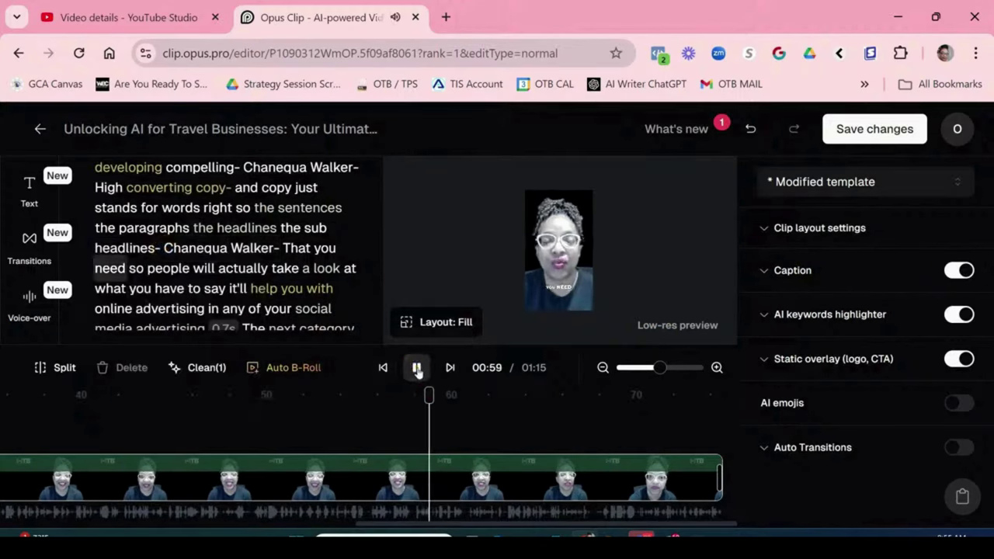
{"action": "left_click", "coordinate": [150, 228]}
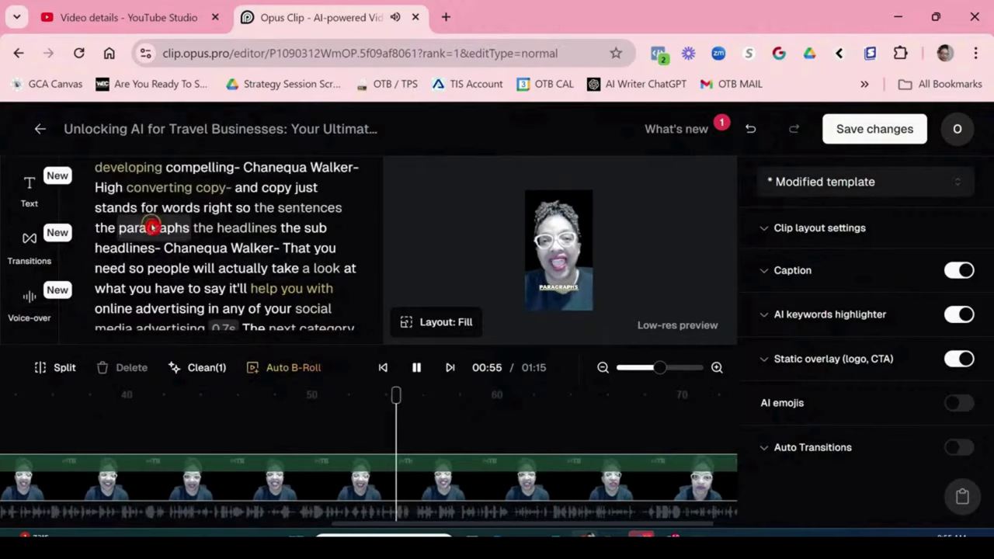
{"action": "left_click", "coordinate": [154, 228]}
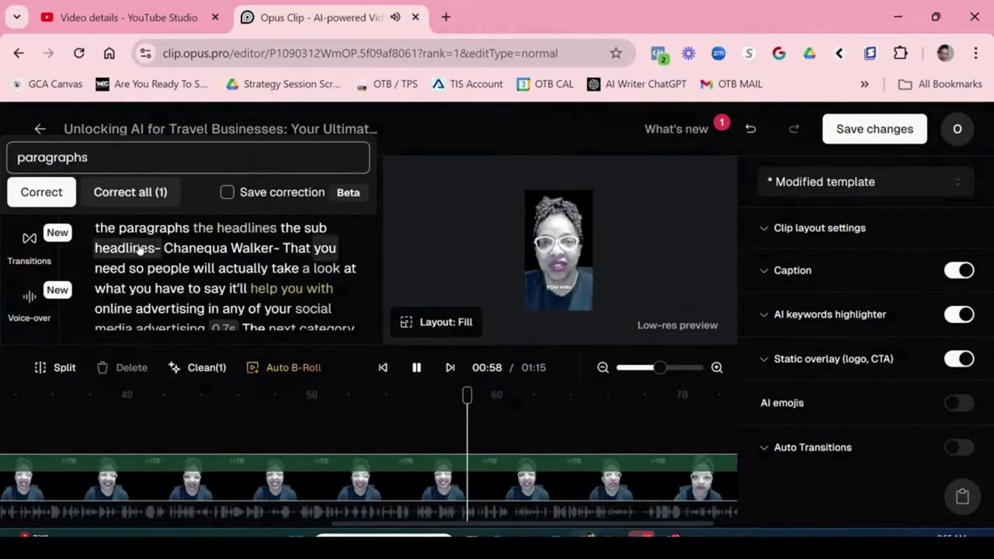
{"action": "left_click", "coordinate": [416, 368]}
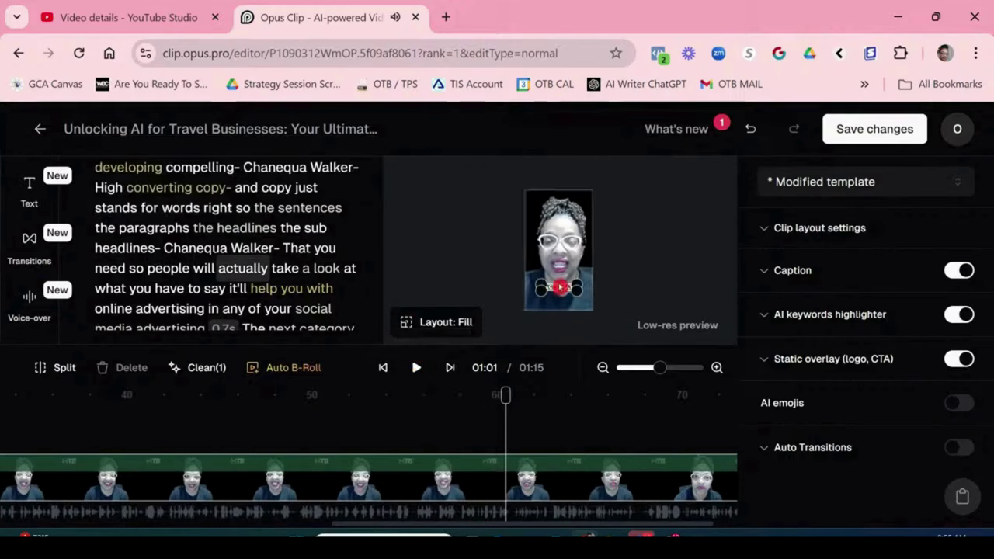
{"action": "left_click", "coordinate": [157, 229]}
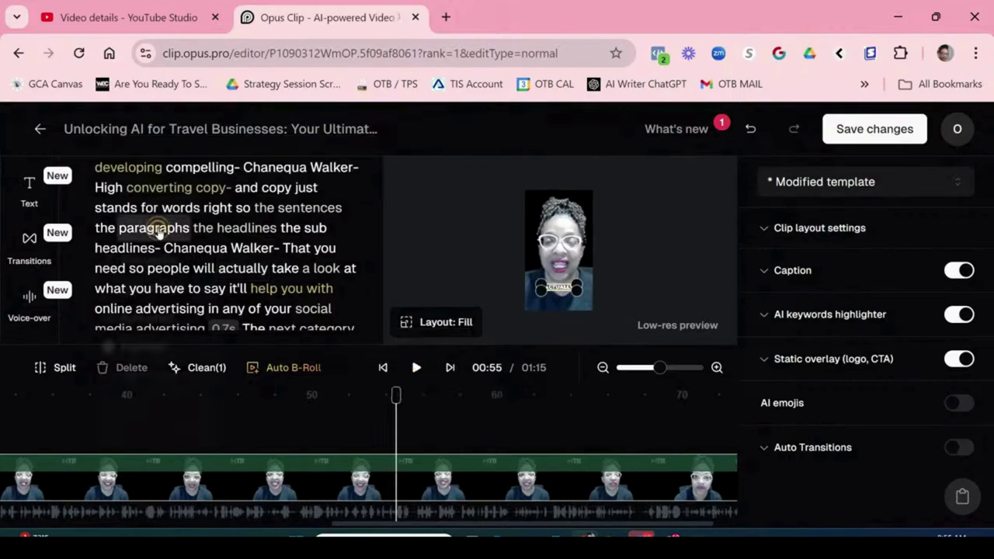
{"action": "right_click", "coordinate": [157, 230]}
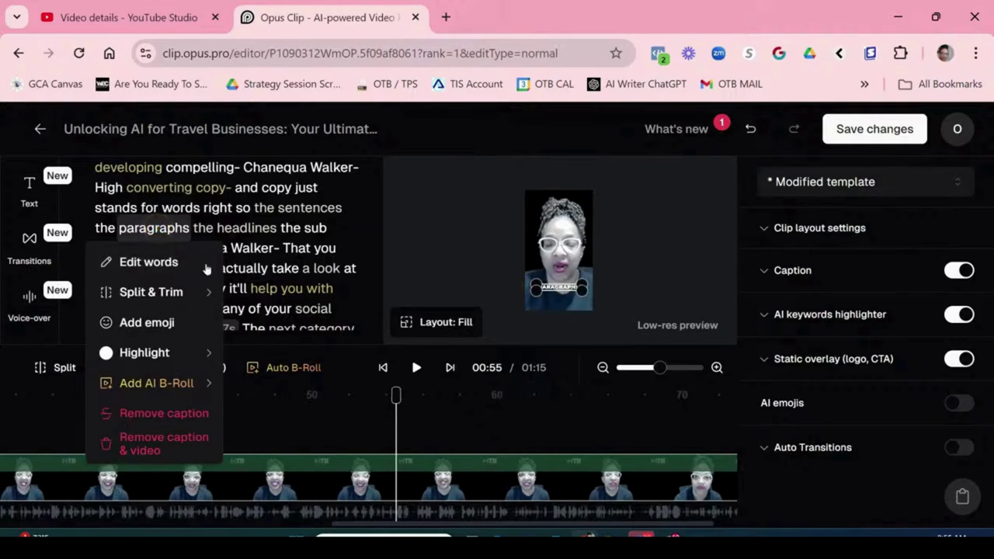
{"action": "left_click", "coordinate": [415, 368]}
{"action": "left_click", "coordinate": [416, 367]}
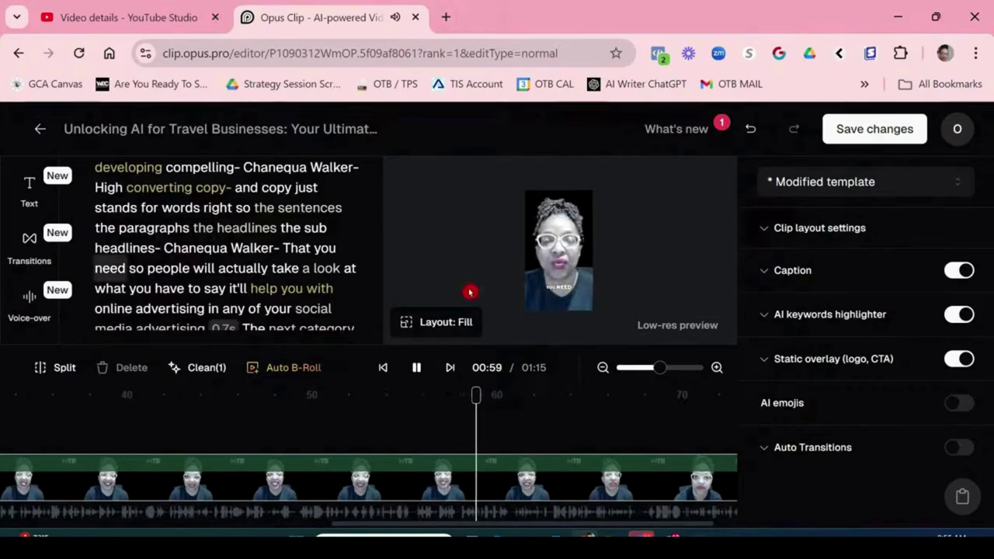
{"action": "left_click", "coordinate": [416, 368]}
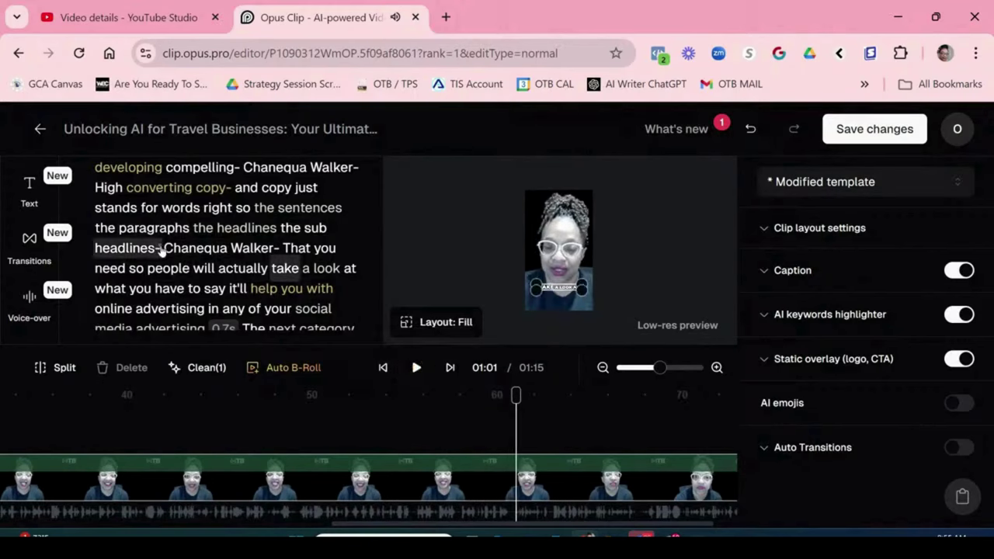
{"action": "left_click", "coordinate": [161, 249]}
{"action": "left_click", "coordinate": [164, 247]}
{"action": "left_click", "coordinate": [166, 247]}
{"action": "left_click", "coordinate": [277, 256], "text": "shift"}
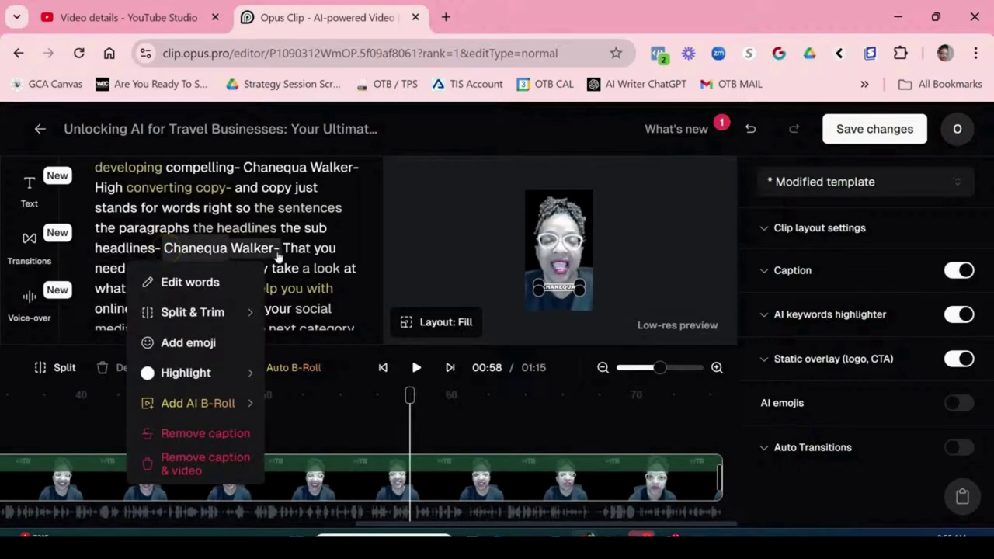
{"action": "key", "text": "Escape"}
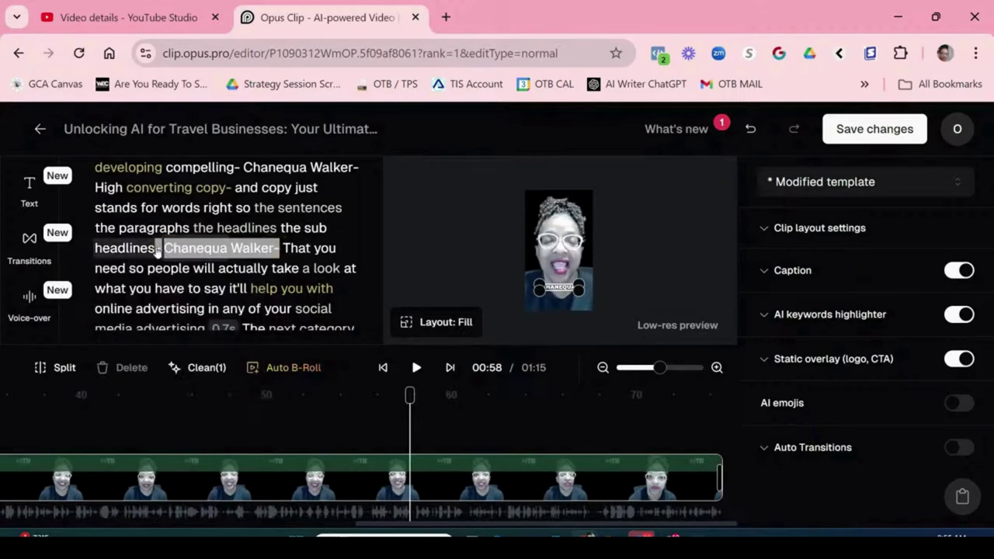
{"action": "left_click", "coordinate": [158, 250], "text": "shift"}
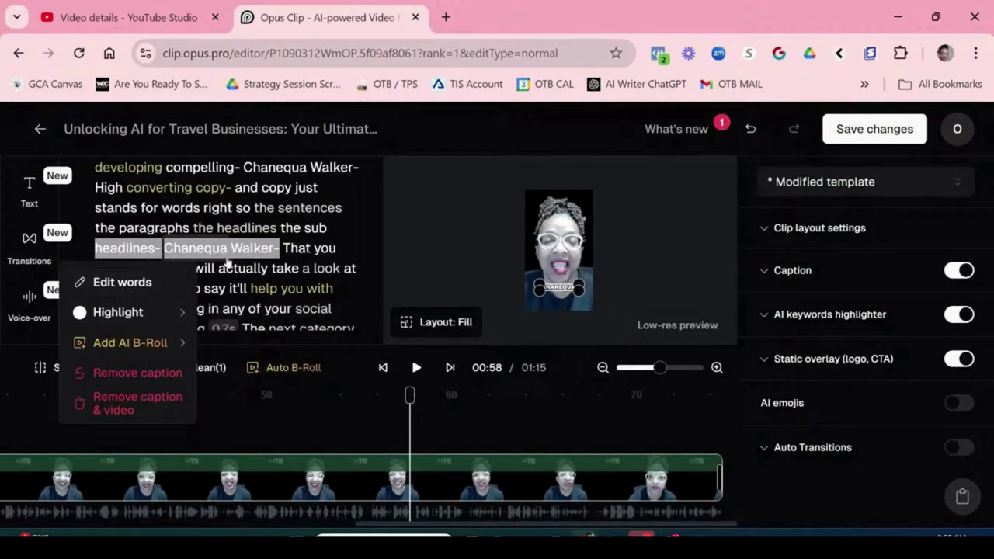
{"action": "left_click", "coordinate": [210, 252]}
{"action": "left_click", "coordinate": [179, 228]}
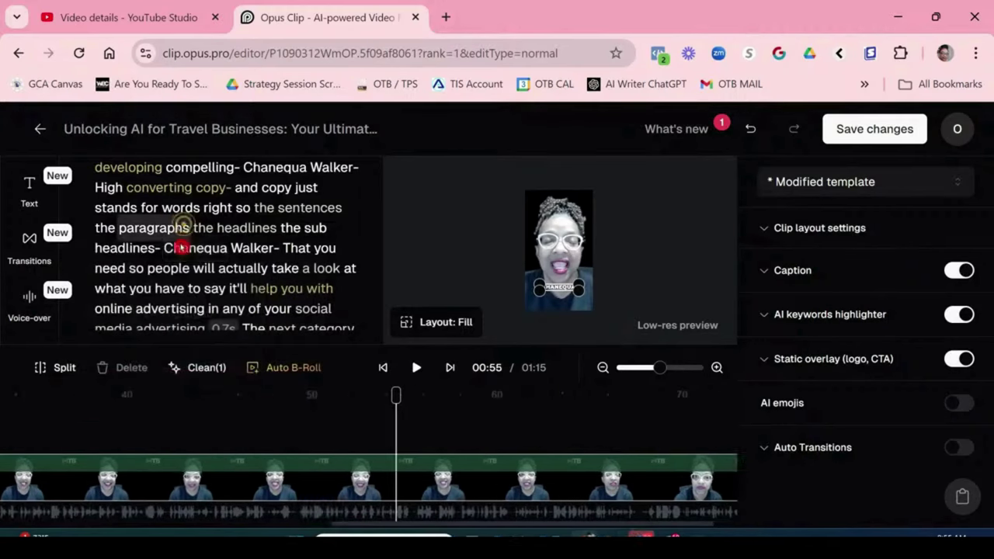
{"action": "key", "text": "Escape"}
Step: Remove only the caption, not the video, for both words of the speaker's name after "headlines-"
{"action": "left_click", "coordinate": [237, 248]}
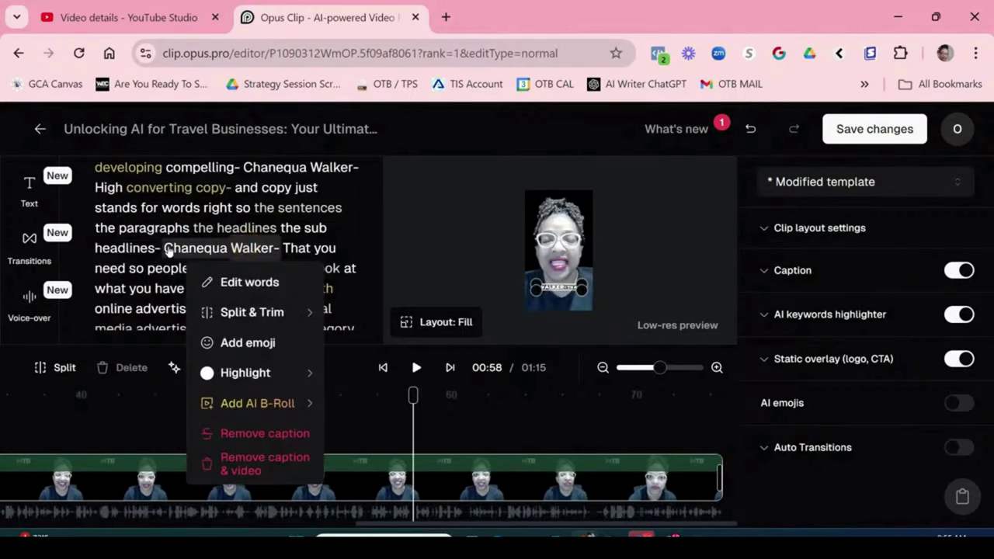
{"action": "key", "text": "Escape"}
{"action": "left_click_drag", "start_coordinate": [237, 247], "coordinate": [278, 250]}
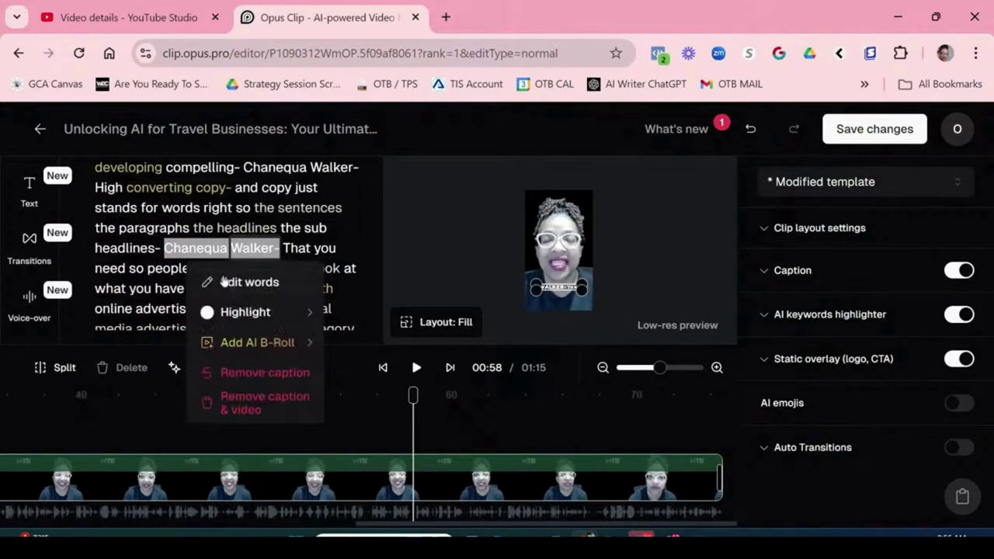
{"action": "left_click", "coordinate": [260, 375]}
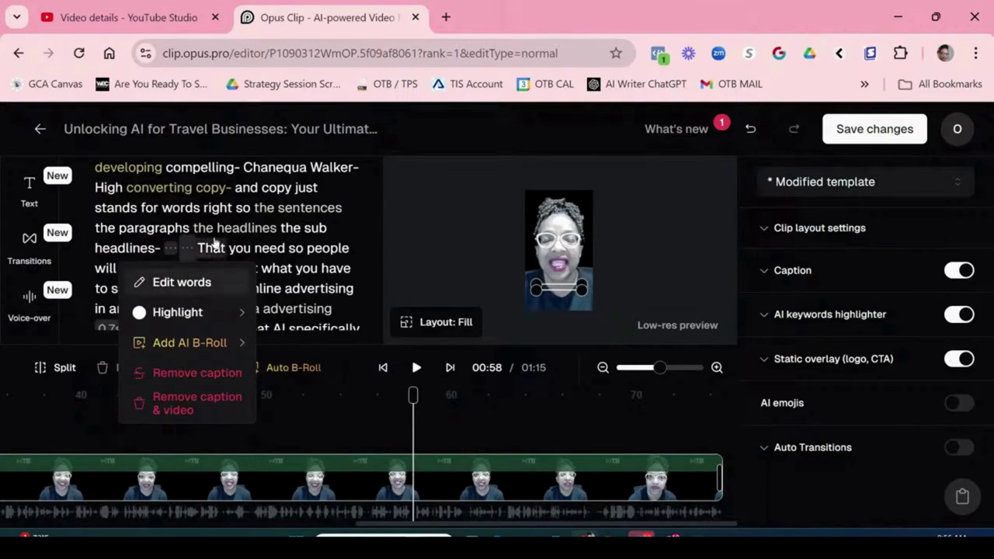
Step: Remove only the caption, not the video, for both words of the speaker's name after "compelling-"
{"action": "scroll", "coordinate": [284, 230], "scroll_direction": "down", "scroll_amount": 1}
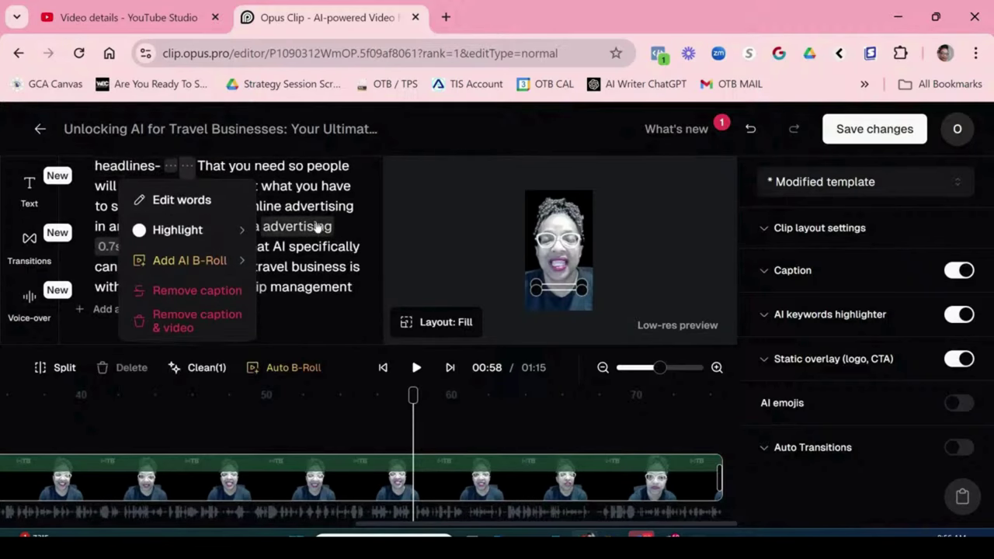
{"action": "scroll", "coordinate": [317, 228], "scroll_direction": "up", "scroll_amount": 2}
{"action": "left_click", "coordinate": [300, 253]}
{"action": "left_click", "coordinate": [248, 255]}
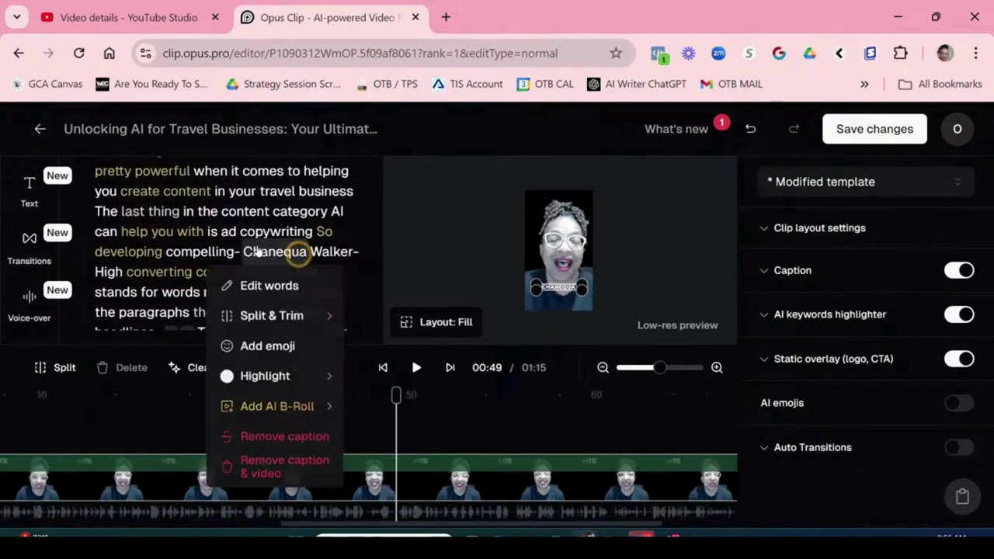
{"action": "left_click_drag", "start_coordinate": [248, 255], "coordinate": [357, 253]}
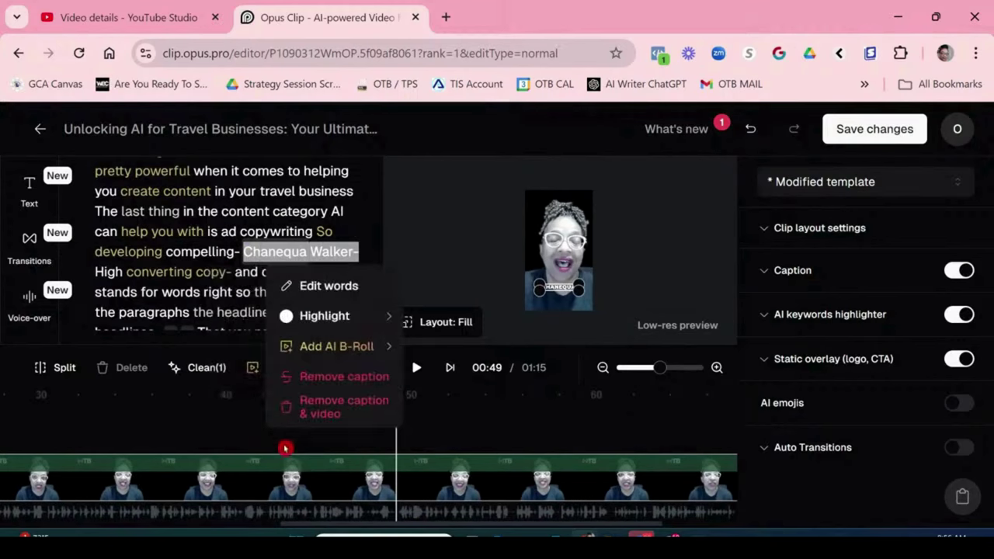
{"action": "left_click", "coordinate": [318, 377]}
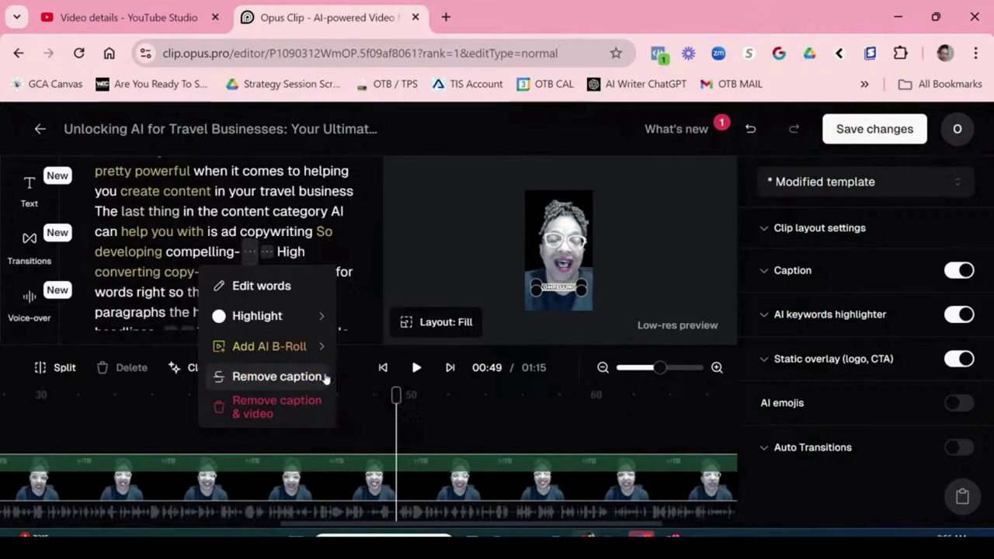
Step: Use Auto B-Roll to add AI generated B-Roll visuals to the clip
{"action": "scroll", "coordinate": [150, 253], "scroll_direction": "down", "scroll_amount": 4}
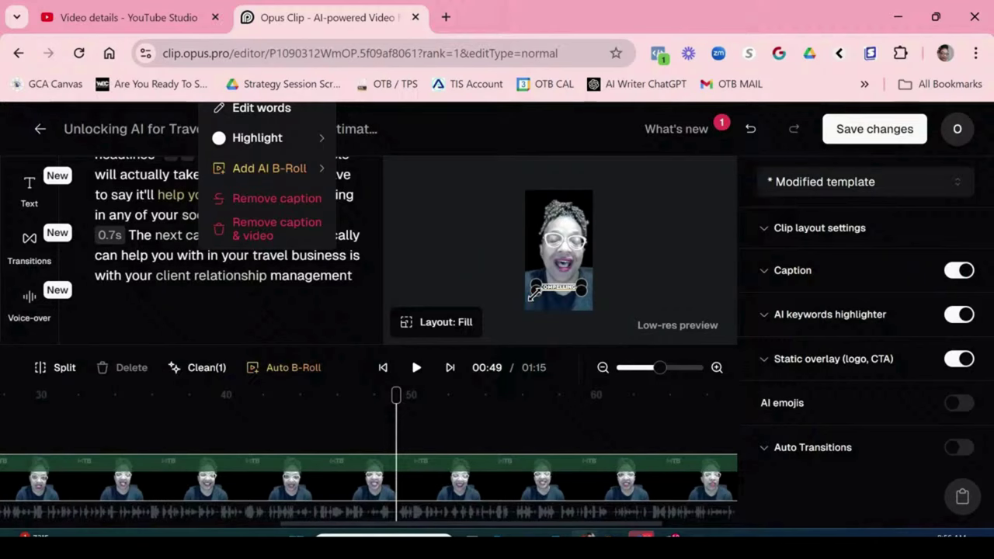
{"action": "left_click_drag", "start_coordinate": [535, 292], "coordinate": [523, 298]}
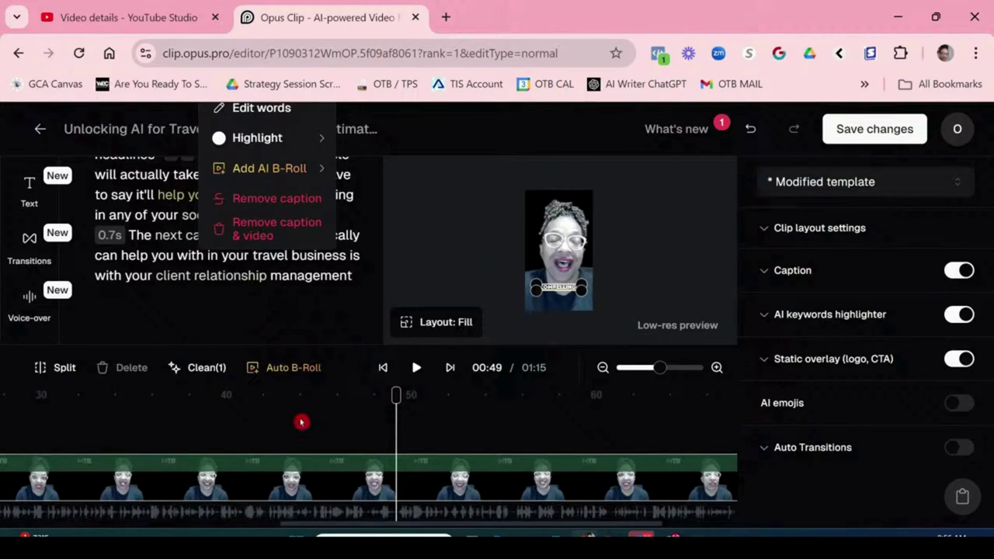
{"action": "left_click", "coordinate": [278, 369]}
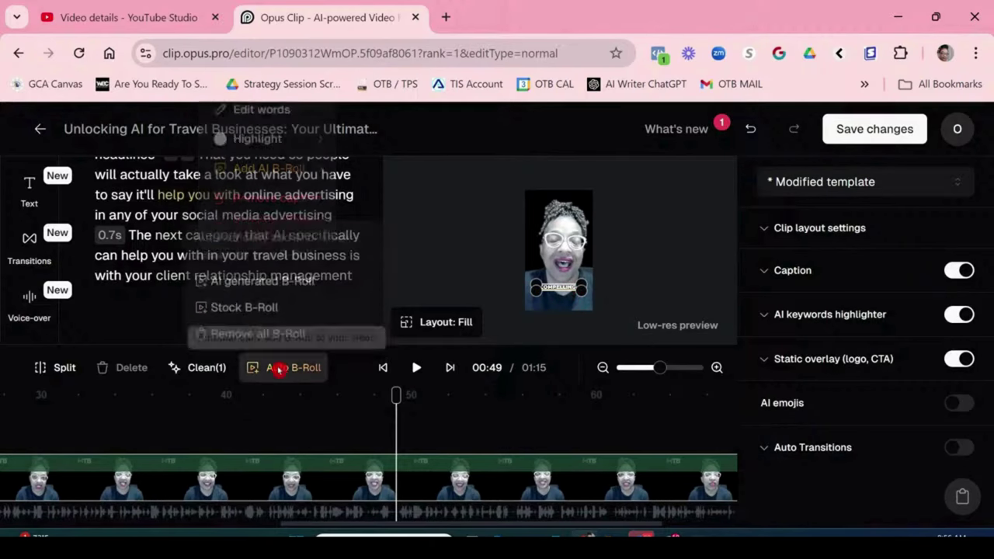
{"action": "left_click", "coordinate": [277, 275]}
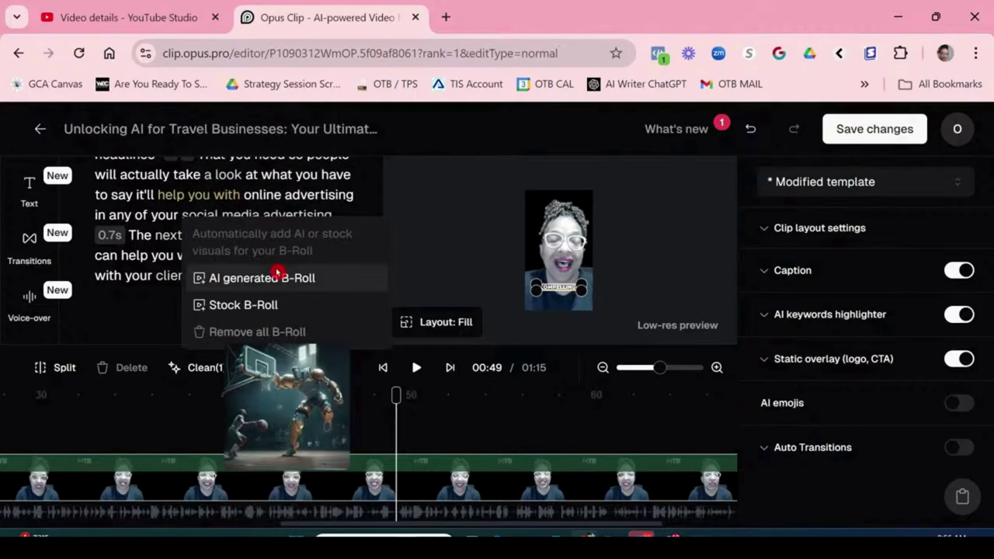
{"action": "left_click", "coordinate": [278, 277]}
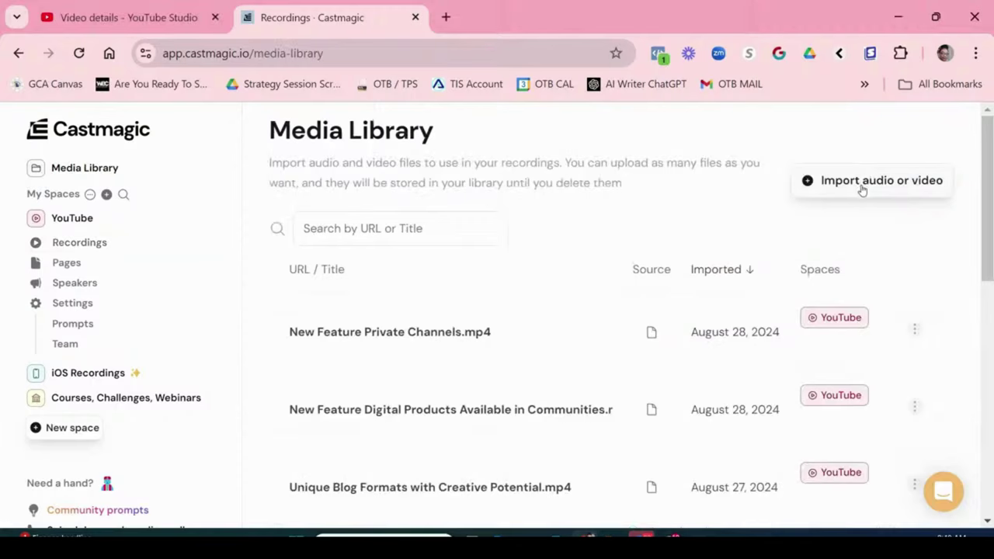
Step: Import the video file "Introduction to AI for Travel Advisors" from the computer into the Castmagic Media Library
{"action": "left_click", "coordinate": [862, 183]}
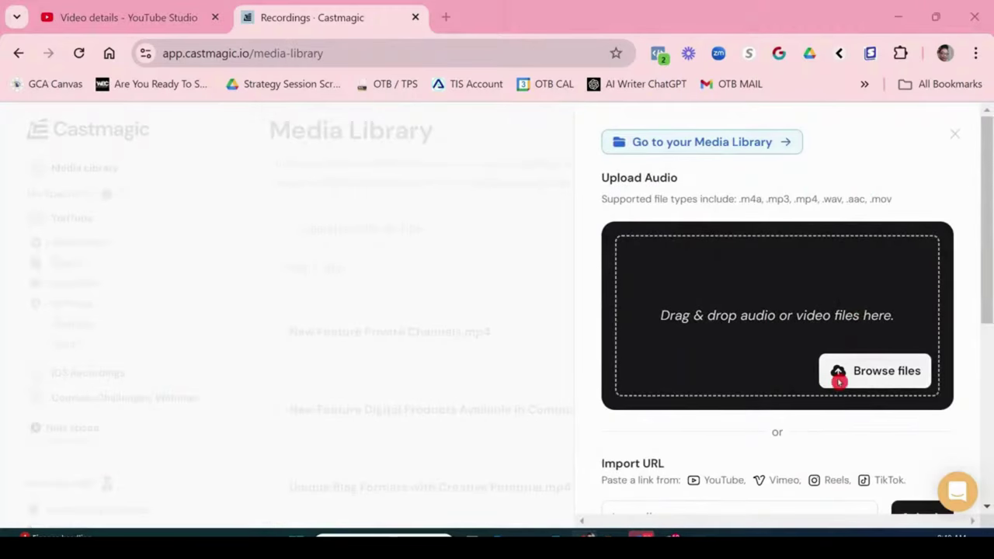
{"action": "left_click", "coordinate": [839, 376]}
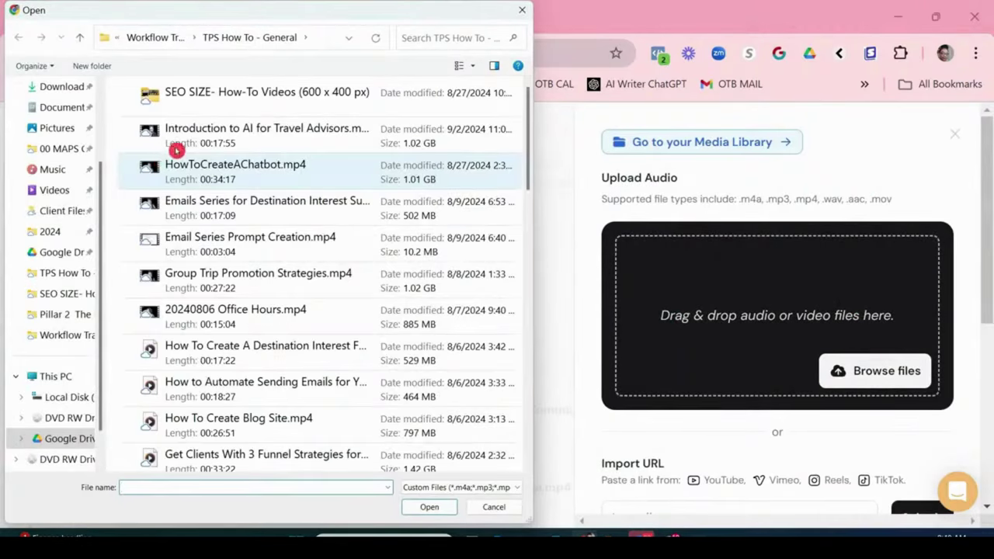
{"action": "double_click", "coordinate": [200, 133]}
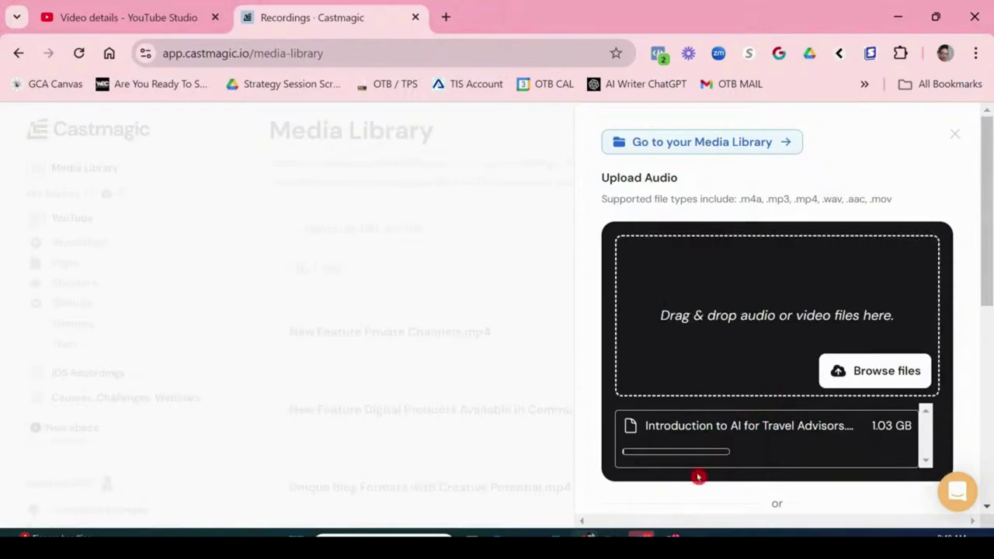
{"action": "mouse_move", "coordinate": [715, 457]}
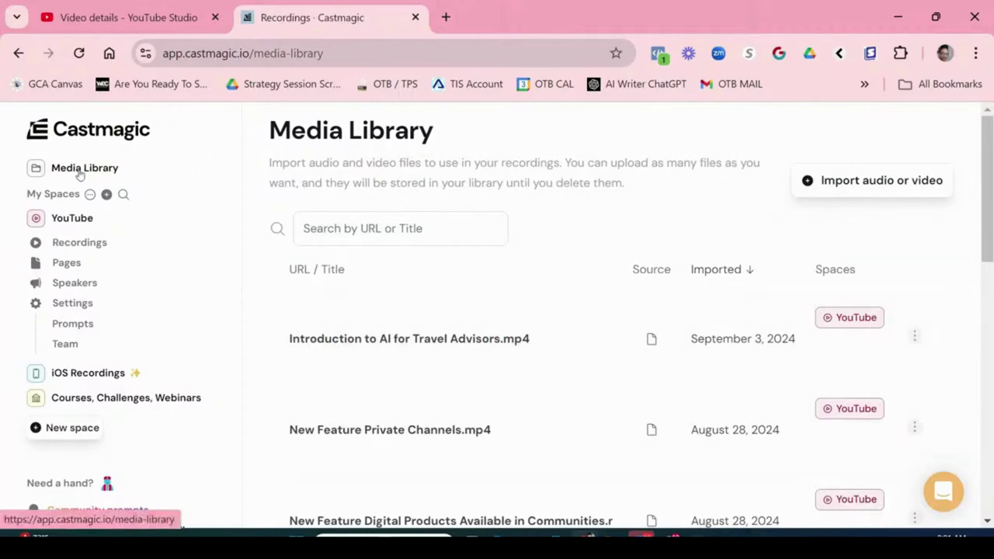
{"action": "left_click", "coordinate": [406, 345]}
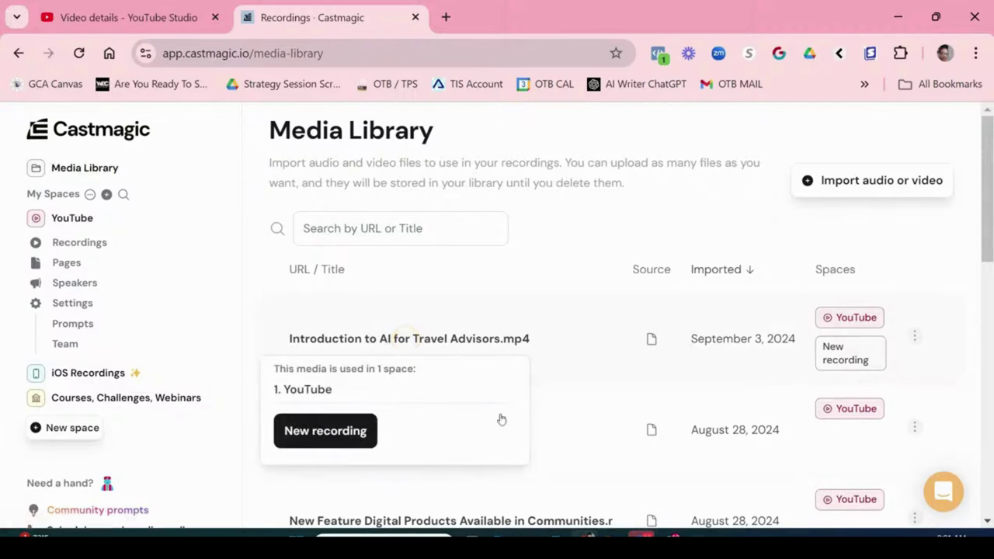
{"action": "left_click", "coordinate": [914, 335]}
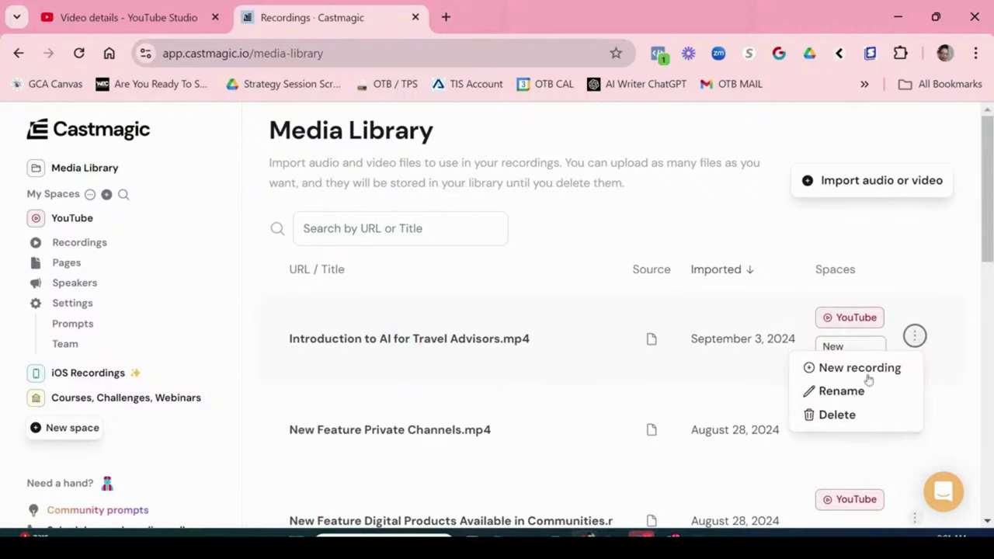
{"action": "left_click", "coordinate": [374, 314]}
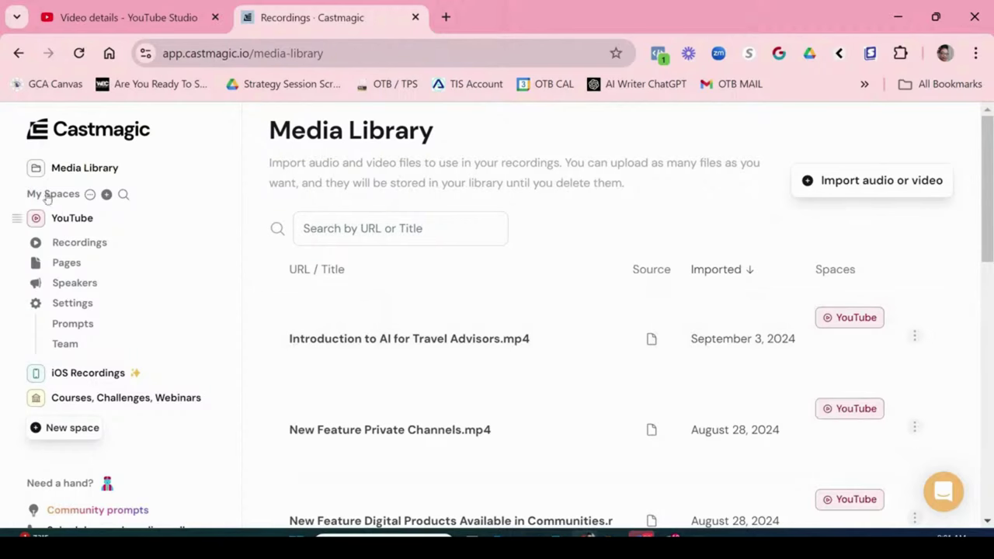
Step: Open the "Introduction to AI for Travel Advisors" recording in the YouTube space and look through its transcript
{"action": "left_click", "coordinate": [60, 221]}
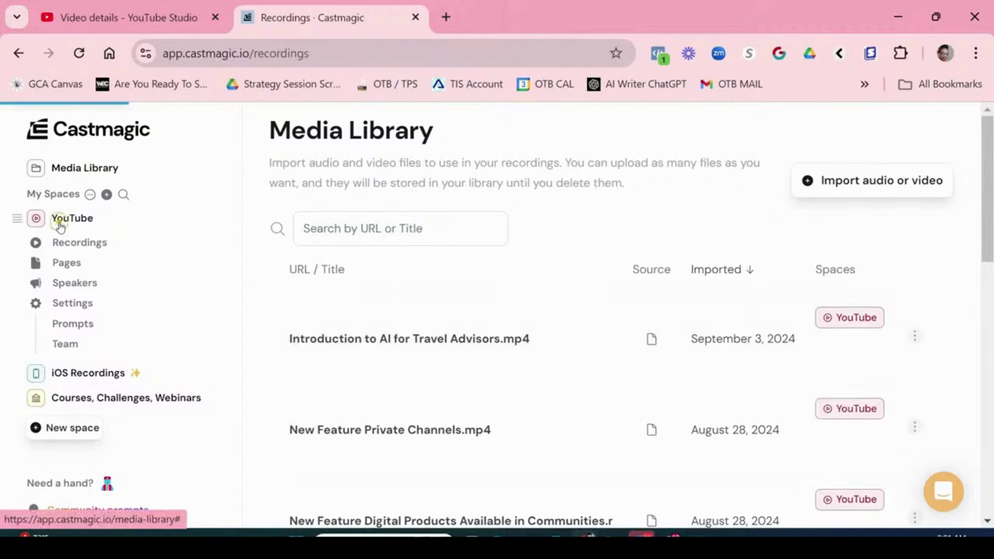
{"action": "scroll", "coordinate": [444, 302], "scroll_direction": "down", "scroll_amount": 3}
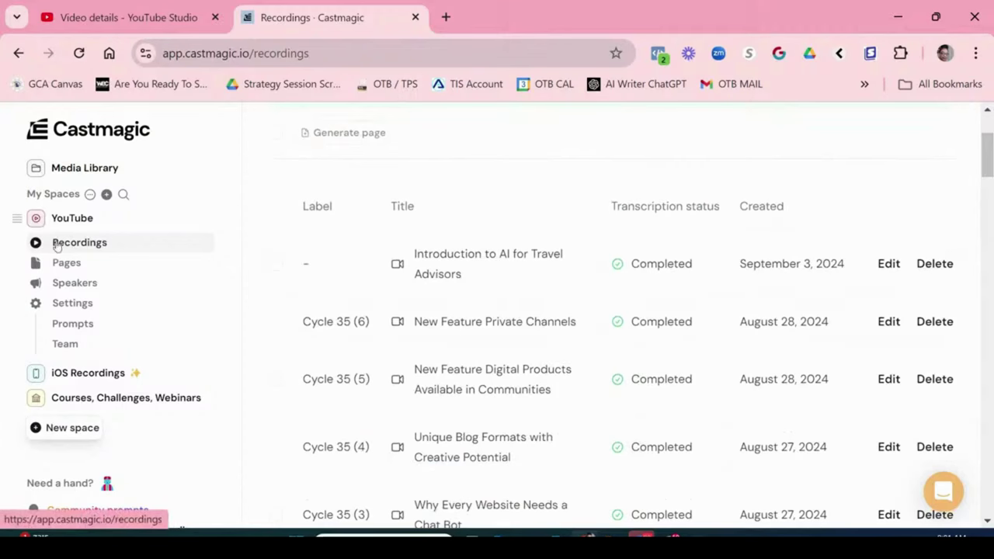
{"action": "left_click", "coordinate": [471, 265]}
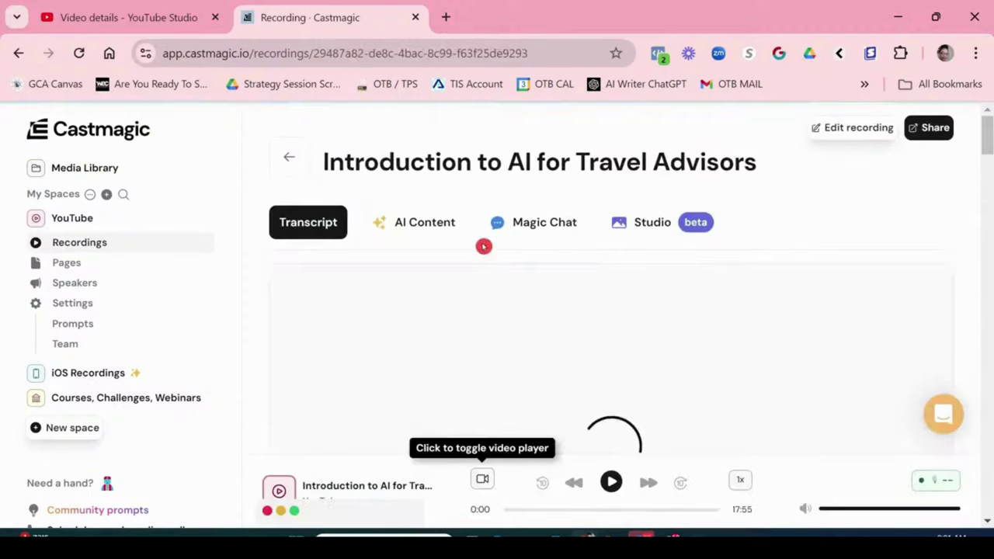
{"action": "scroll", "coordinate": [485, 246], "scroll_direction": "down", "scroll_amount": 5}
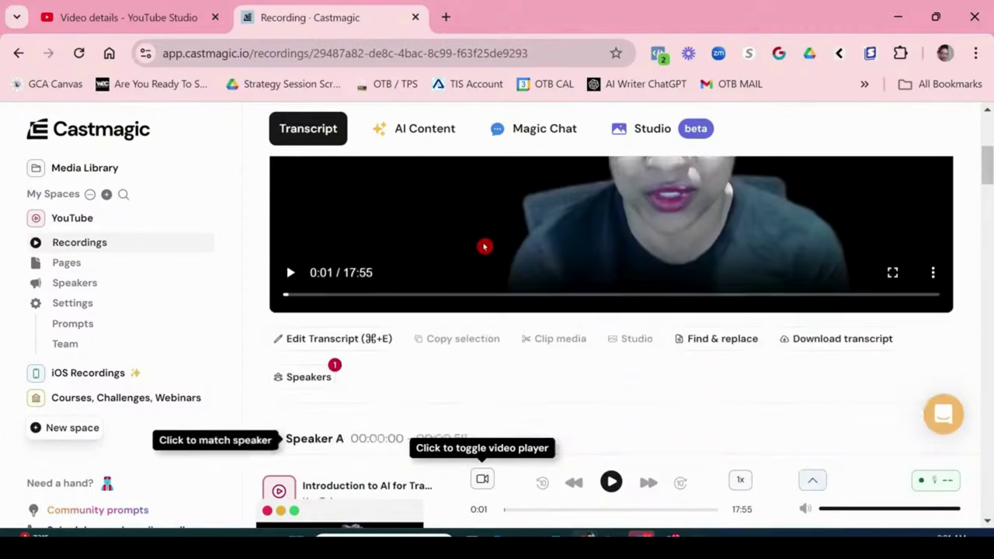
{"action": "scroll", "coordinate": [533, 220], "scroll_direction": "down", "scroll_amount": 4}
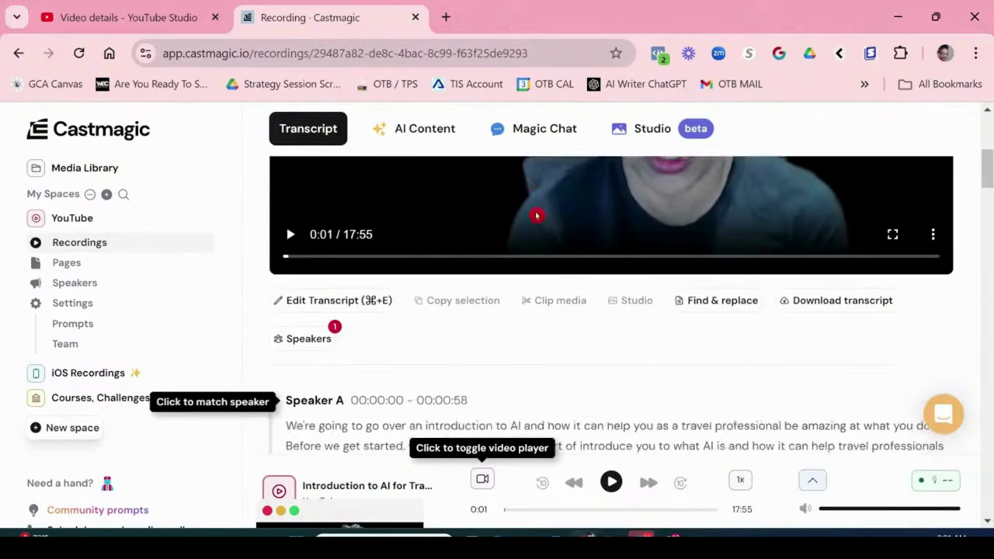
{"action": "scroll", "coordinate": [452, 293], "scroll_direction": "down", "scroll_amount": 2}
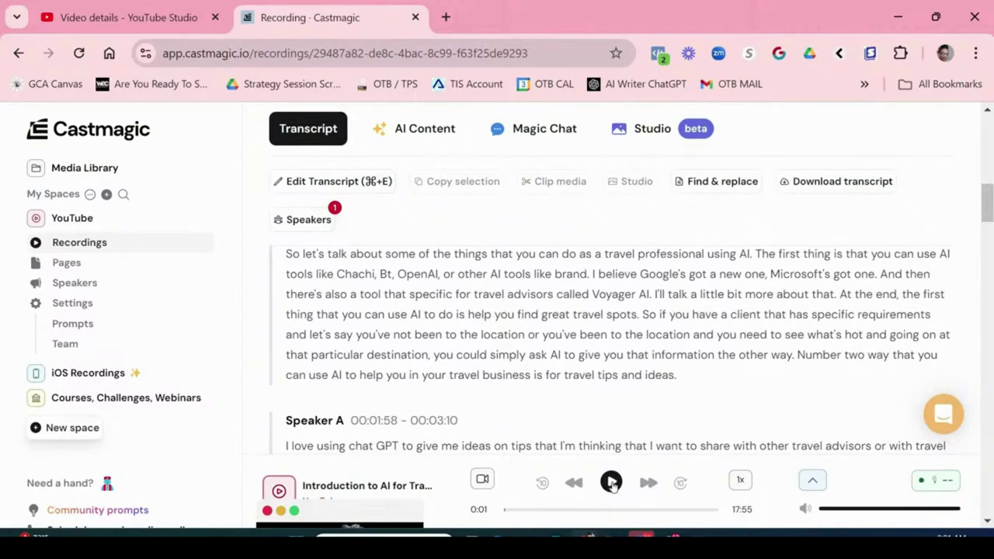
{"action": "scroll", "coordinate": [506, 318], "scroll_direction": "up", "scroll_amount": 6}
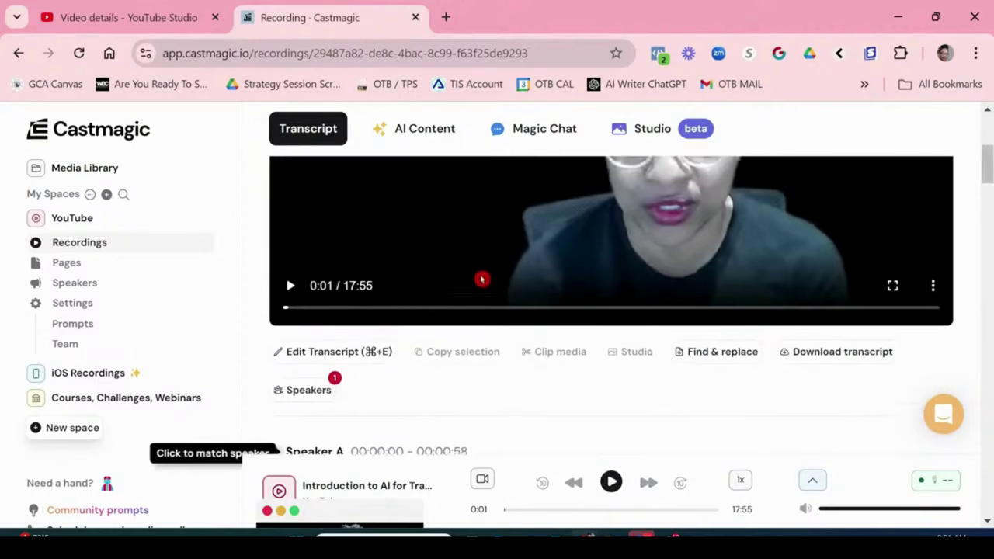
{"action": "scroll", "coordinate": [474, 264], "scroll_direction": "up", "scroll_amount": 2}
Step: Check the recording's AI Content section for generated content
{"action": "left_click", "coordinate": [434, 224]}
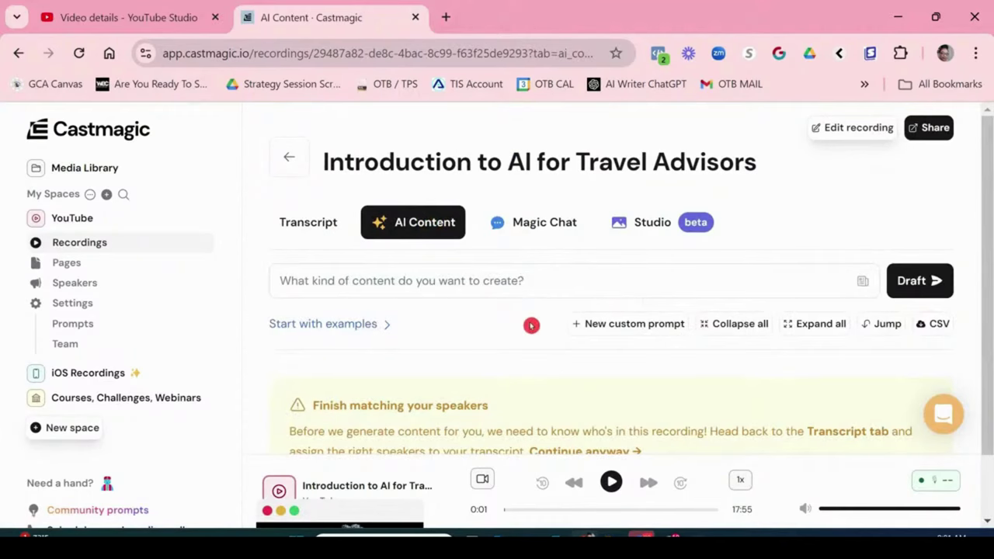
{"action": "scroll", "coordinate": [530, 324], "scroll_direction": "down", "scroll_amount": 1}
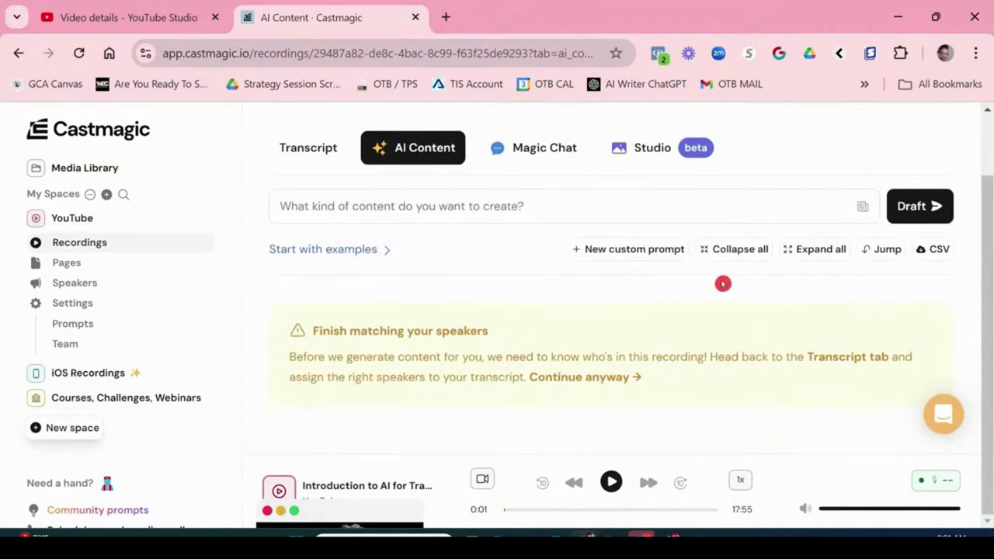
{"action": "scroll", "coordinate": [477, 422], "scroll_direction": "up", "scroll_amount": 1}
{"action": "scroll", "coordinate": [478, 421], "scroll_direction": "down", "scroll_amount": 1}
{"action": "scroll", "coordinate": [310, 233], "scroll_direction": "up", "scroll_amount": 2}
Step: Match Speaker A in the transcript to the saved host speaker, applying the change to all Speaker A sections
{"action": "left_click", "coordinate": [330, 221]}
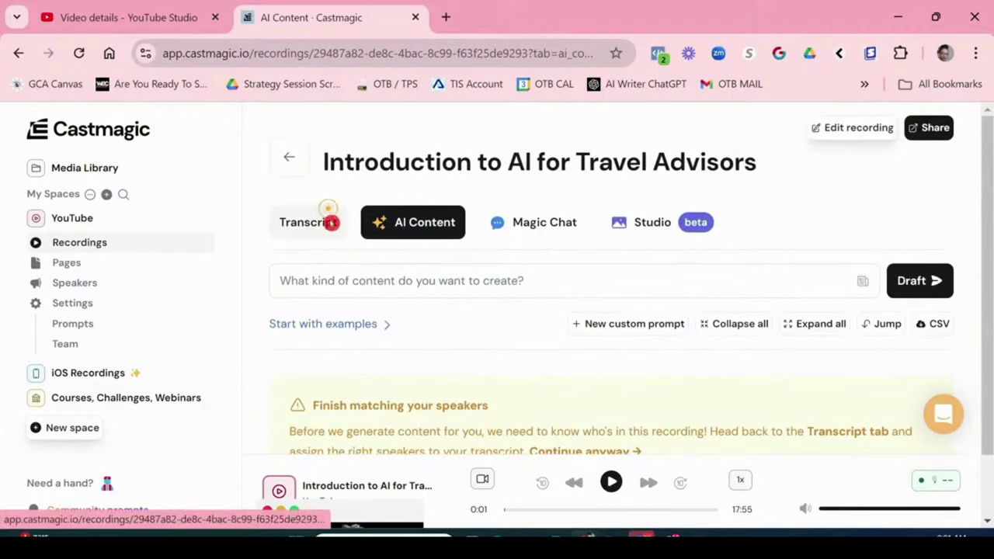
{"action": "scroll", "coordinate": [433, 269], "scroll_direction": "down", "scroll_amount": 10}
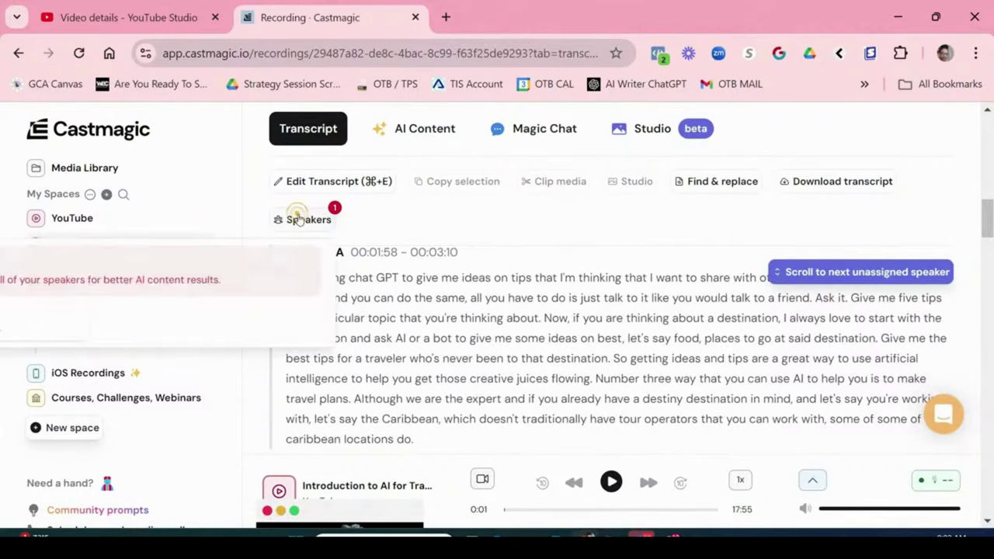
{"action": "left_click_drag", "start_coordinate": [280, 344], "coordinate": [368, 353]}
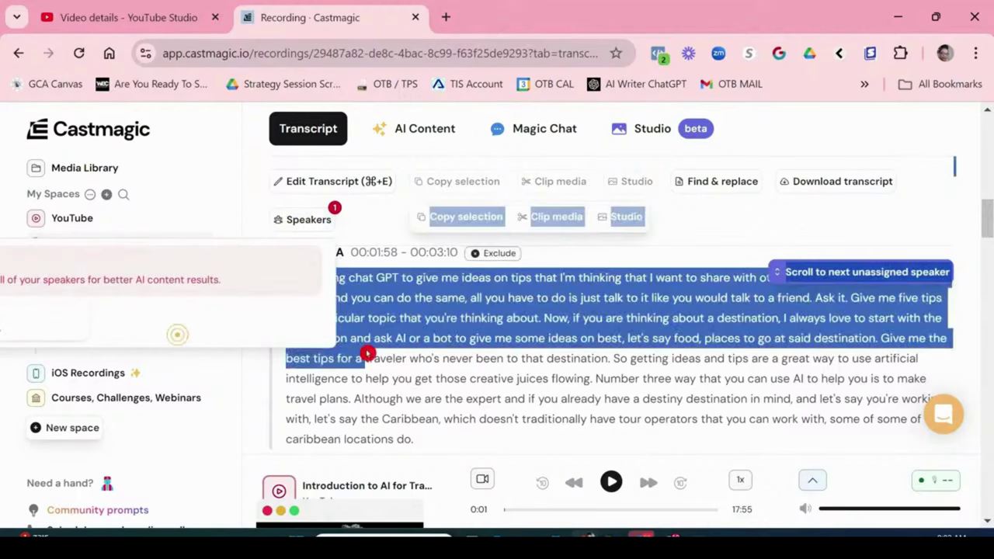
{"action": "key", "text": "ctrl+minus"}
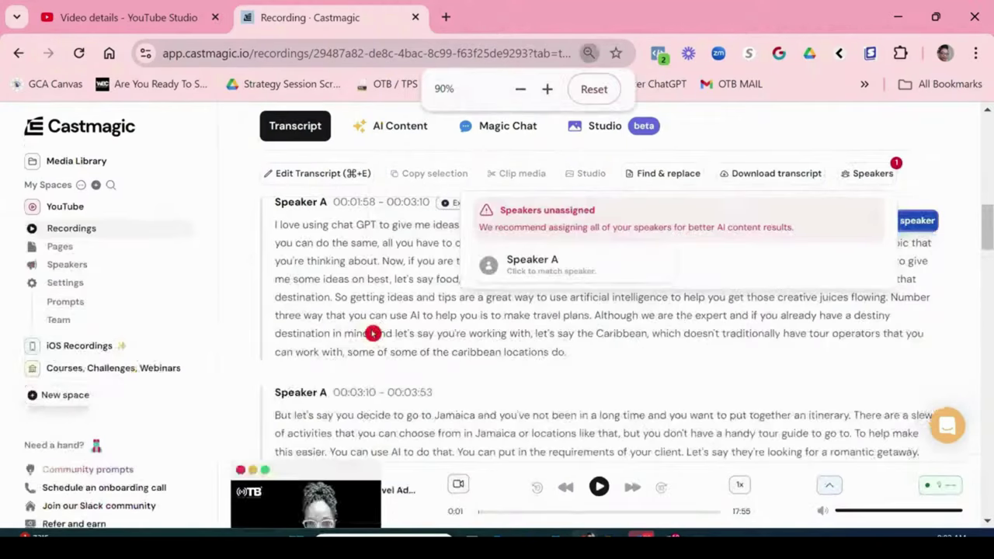
{"action": "left_click", "coordinate": [526, 271]}
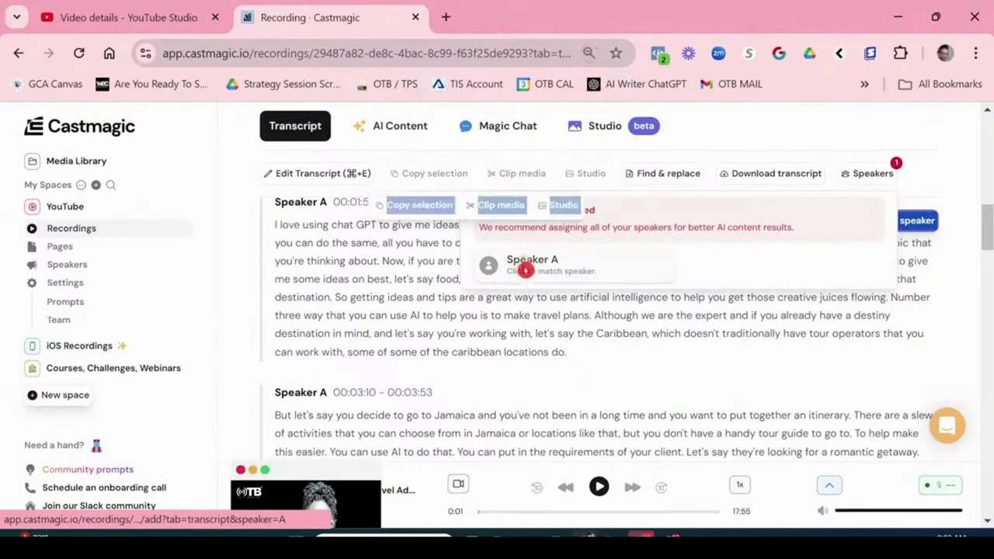
{"action": "scroll", "coordinate": [402, 396], "scroll_direction": "down", "scroll_amount": 3}
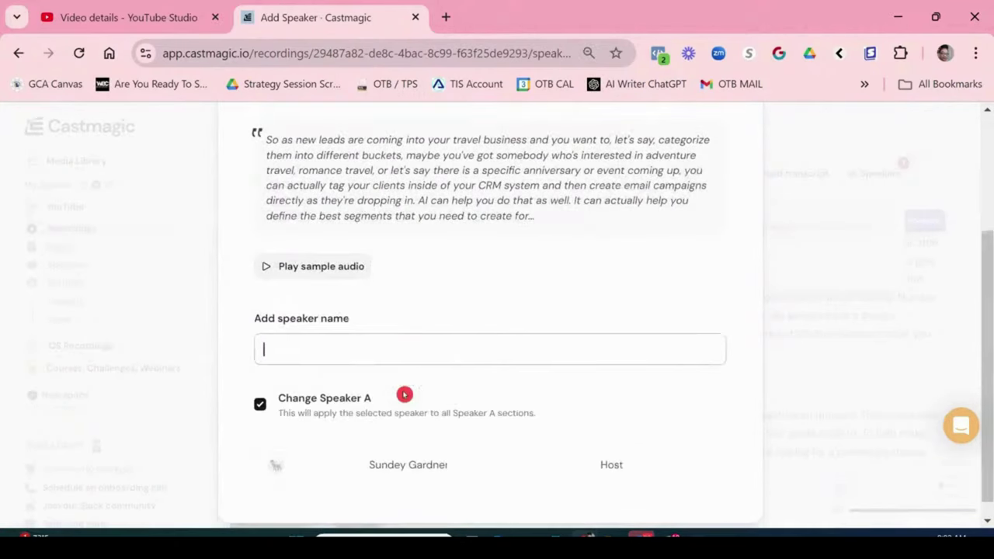
{"action": "left_click", "coordinate": [410, 443]}
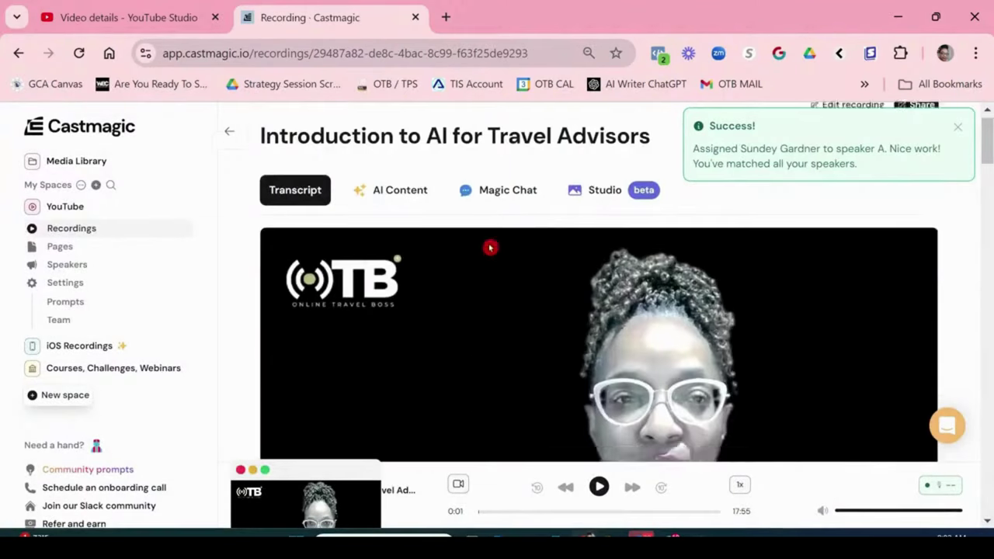
Step: Check the speaker labels in the transcript, then open the recording's AI Content and reload the page
{"action": "scroll", "coordinate": [491, 247], "scroll_direction": "down", "scroll_amount": 1}
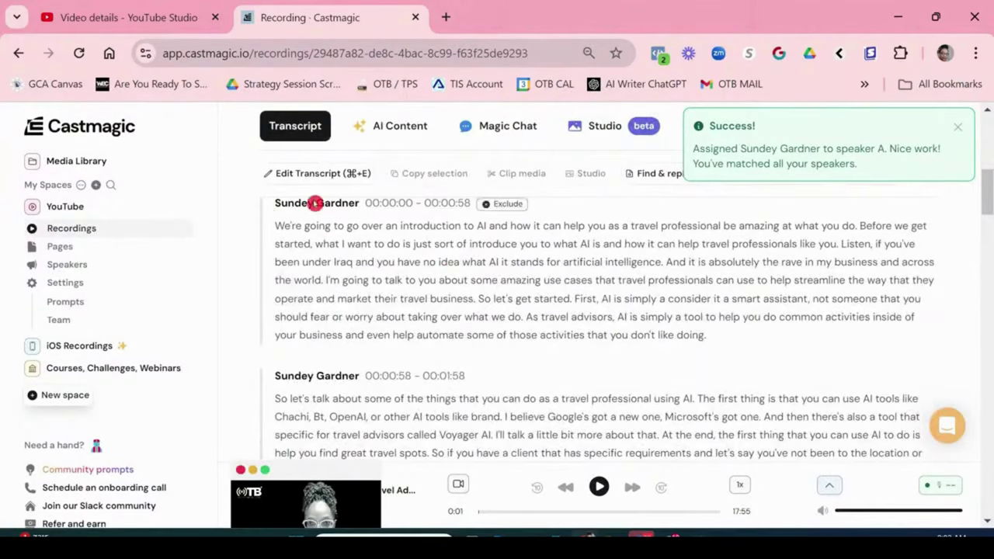
{"action": "scroll", "coordinate": [488, 334], "scroll_direction": "up", "scroll_amount": 3}
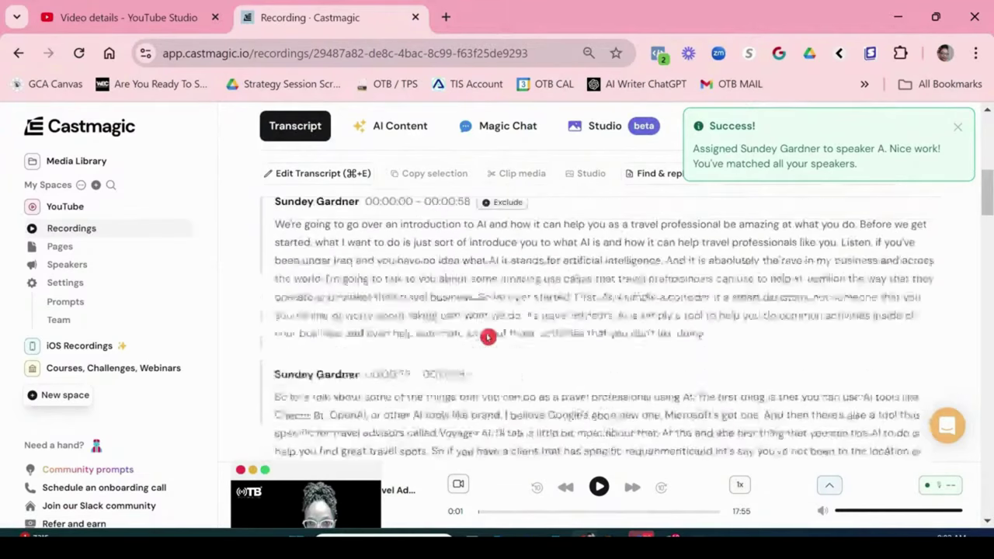
{"action": "scroll", "coordinate": [474, 323], "scroll_direction": "up", "scroll_amount": 1}
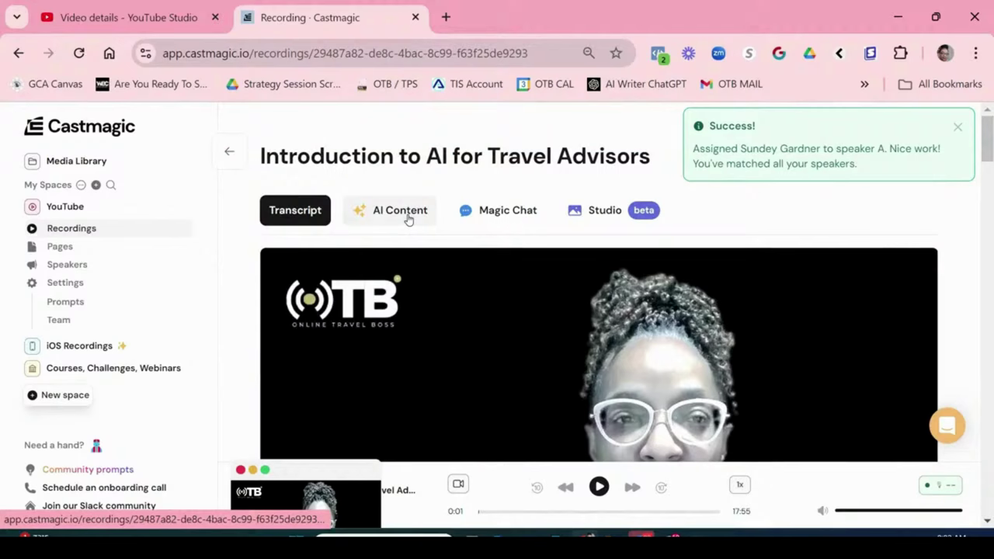
{"action": "left_click", "coordinate": [407, 220]}
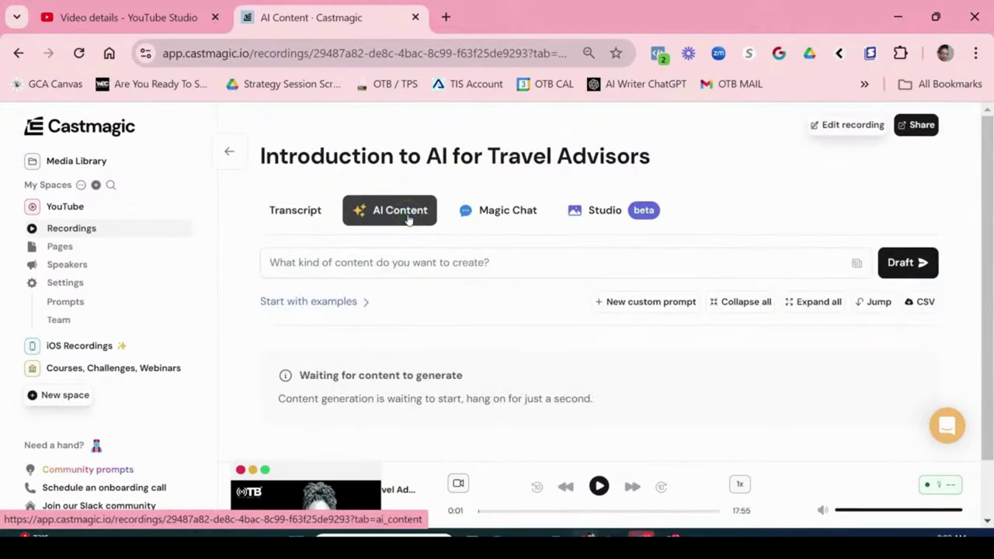
{"action": "scroll", "coordinate": [511, 292], "scroll_direction": "down", "scroll_amount": 1}
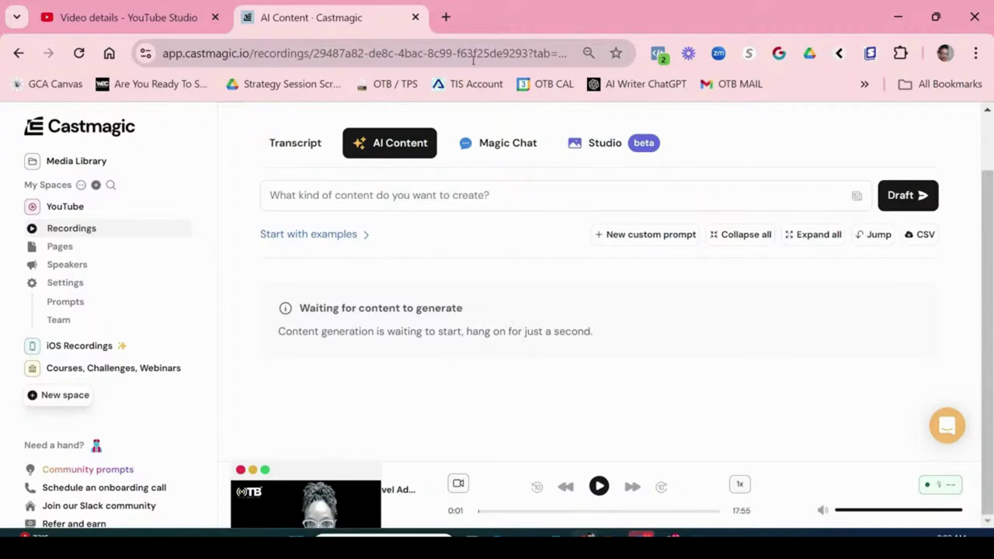
{"action": "key", "text": "F5"}
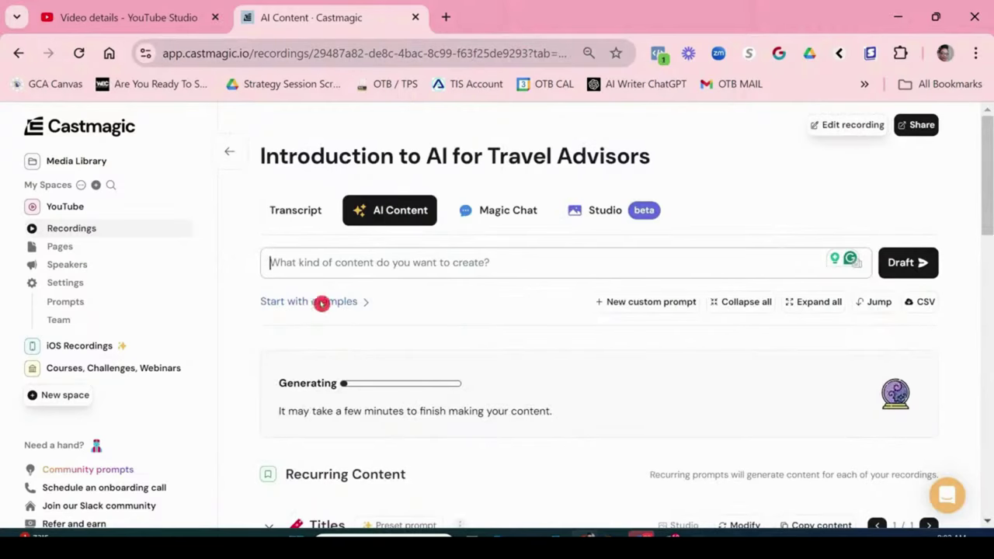
Step: Review the generated recurring content: titles, social media posts, video keywords, Clipfinder quotes, email newsletter and YouTube to Tweets
{"action": "scroll", "coordinate": [539, 244], "scroll_direction": "down", "scroll_amount": 2}
{"action": "scroll", "coordinate": [529, 257], "scroll_direction": "up", "scroll_amount": 2}
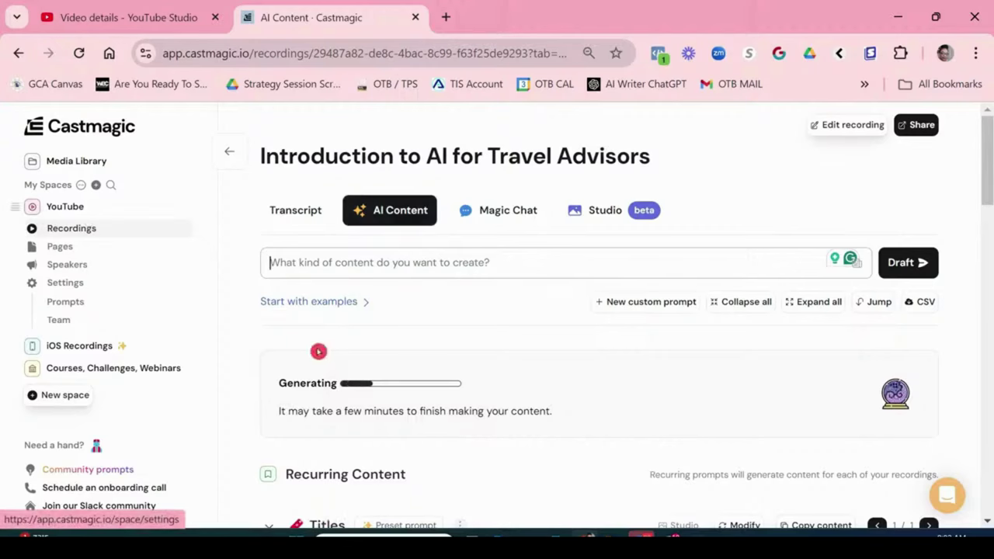
{"action": "scroll", "coordinate": [362, 312], "scroll_direction": "down", "scroll_amount": 1}
{"action": "scroll", "coordinate": [368, 324], "scroll_direction": "up", "scroll_amount": 1}
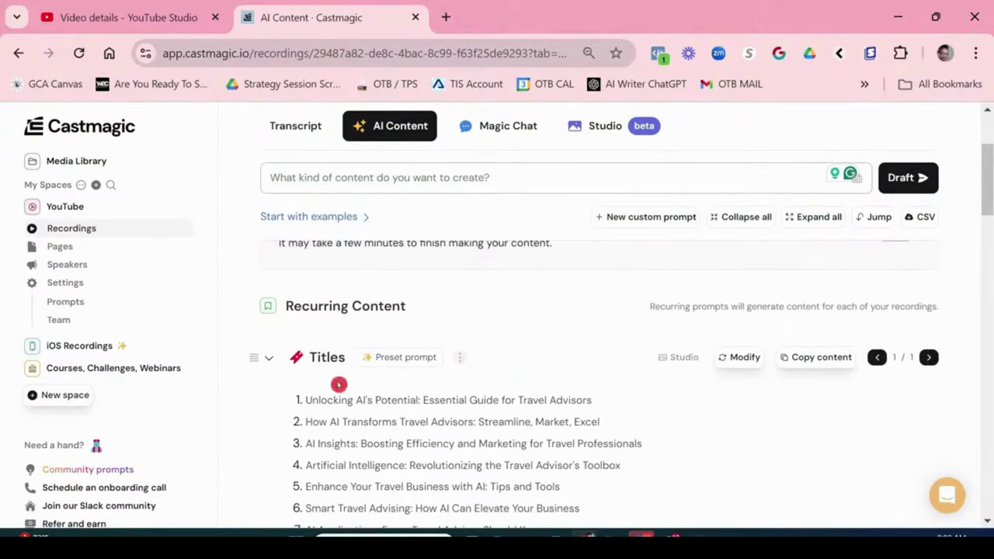
{"action": "scroll", "coordinate": [370, 342], "scroll_direction": "down", "scroll_amount": 3}
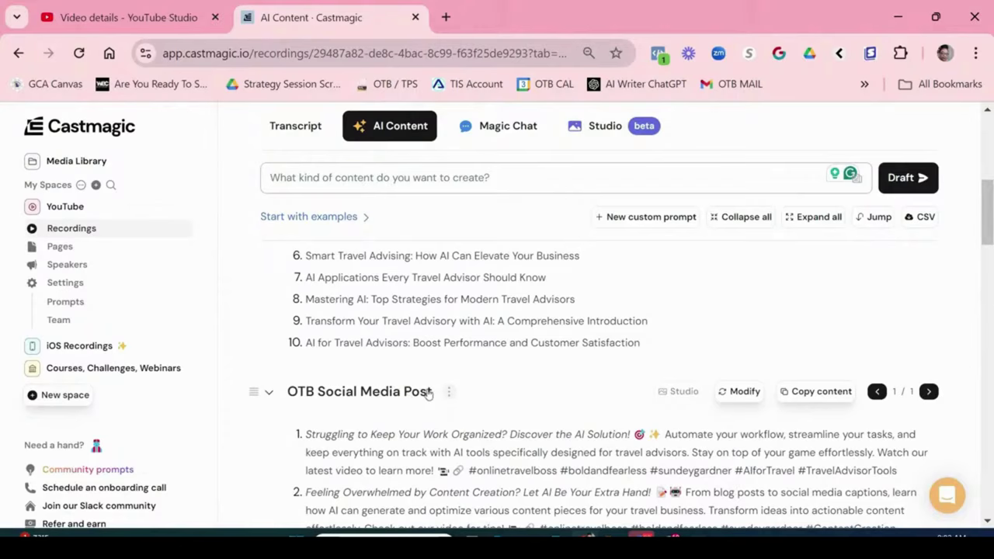
{"action": "scroll", "coordinate": [428, 349], "scroll_direction": "down", "scroll_amount": 10}
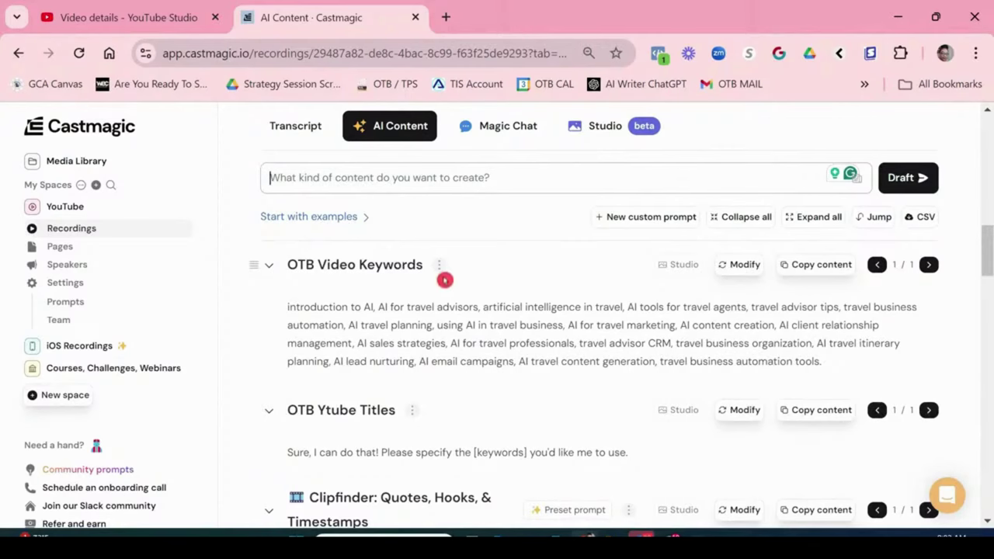
{"action": "scroll", "coordinate": [420, 388], "scroll_direction": "down", "scroll_amount": 2}
{"action": "scroll", "coordinate": [417, 392], "scroll_direction": "down", "scroll_amount": 1}
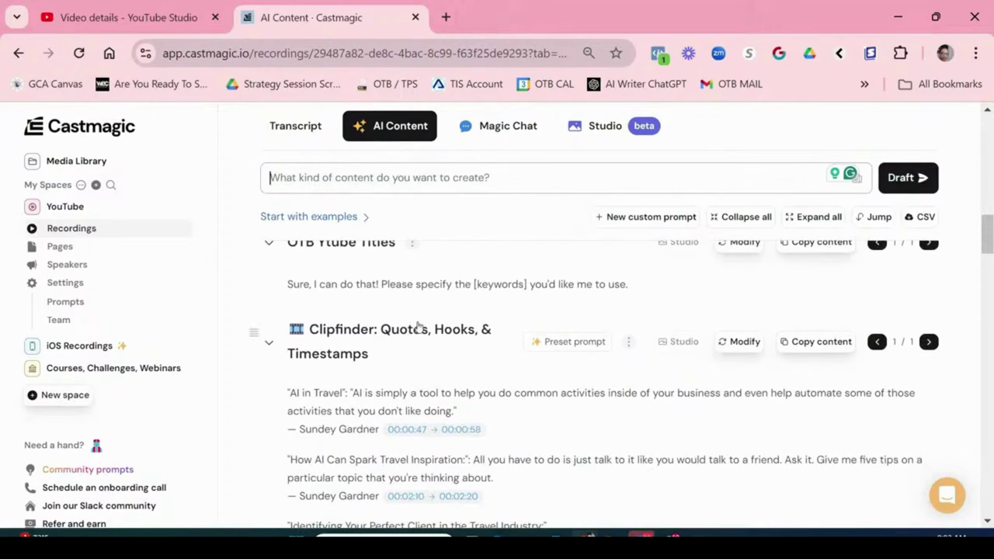
{"action": "scroll", "coordinate": [381, 290], "scroll_direction": "down", "scroll_amount": 5}
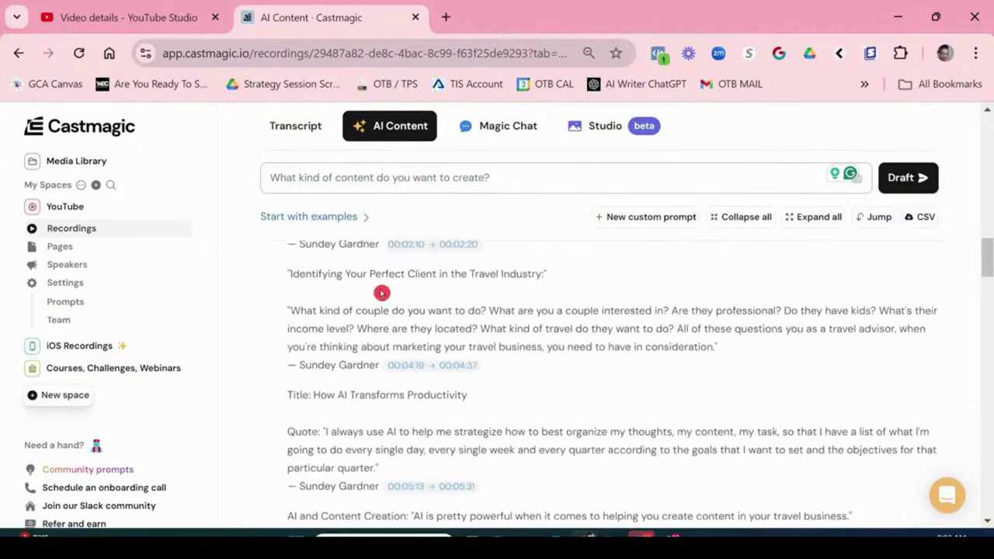
{"action": "scroll", "coordinate": [380, 291], "scroll_direction": "down", "scroll_amount": 5}
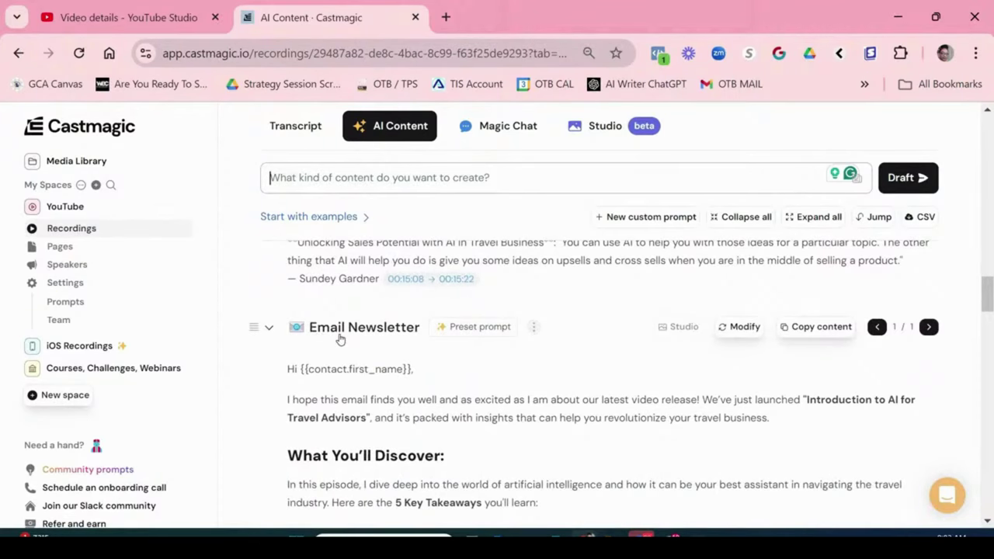
{"action": "scroll", "coordinate": [340, 338], "scroll_direction": "down", "scroll_amount": 6}
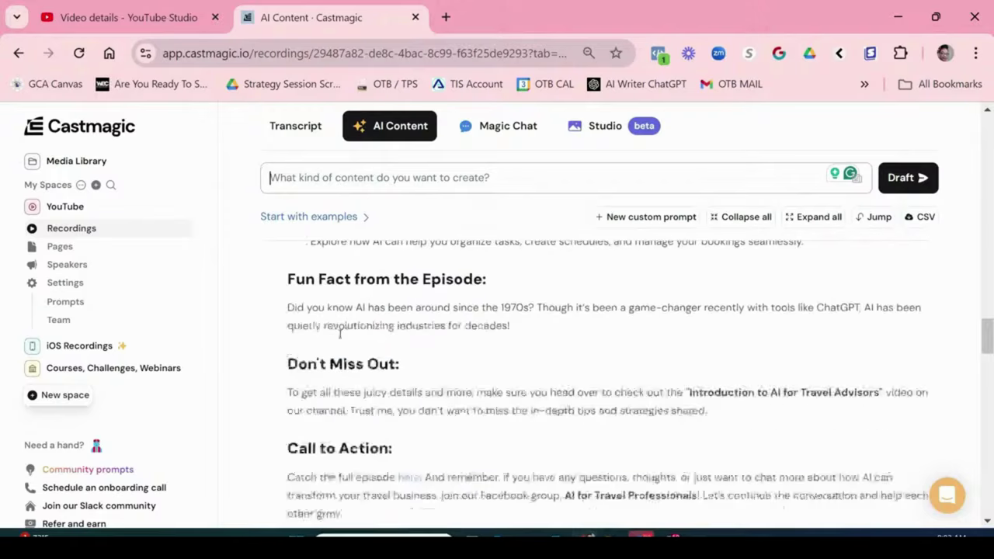
{"action": "scroll", "coordinate": [340, 334], "scroll_direction": "down", "scroll_amount": 5}
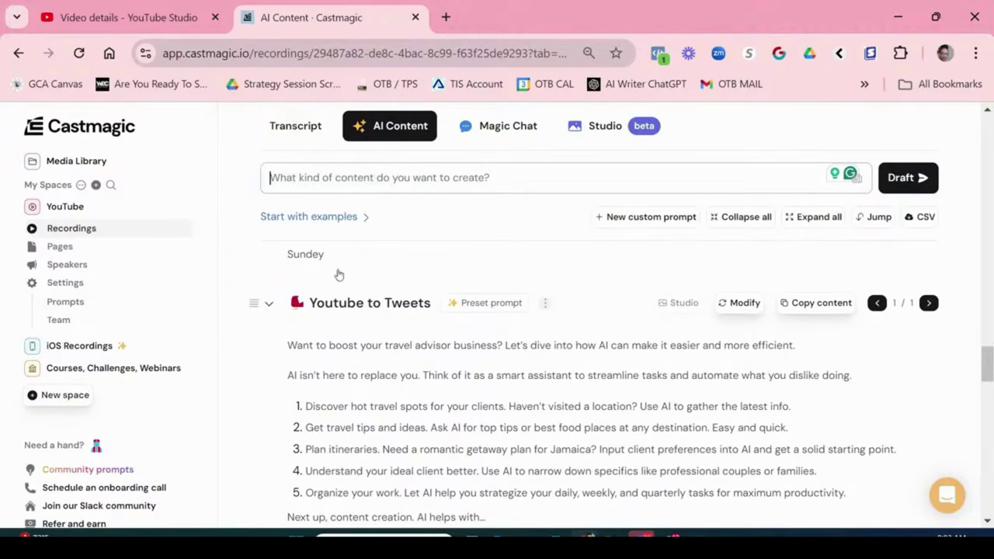
{"action": "scroll", "coordinate": [407, 322], "scroll_direction": "down", "scroll_amount": 1}
{"action": "scroll", "coordinate": [407, 322], "scroll_direction": "down", "scroll_amount": 1}
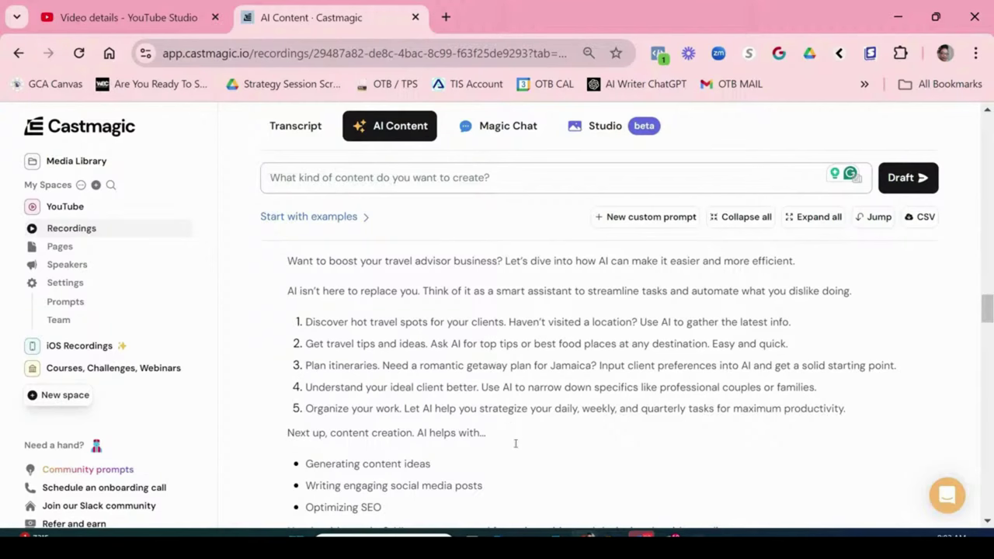
Step: Review the remaining generated content for the recording: Threads by Instagram posts, the Social Carousel slides and the full Blog Post
{"action": "scroll", "coordinate": [515, 442], "scroll_direction": "down", "scroll_amount": 7}
{"action": "scroll", "coordinate": [517, 386], "scroll_direction": "down", "scroll_amount": 2}
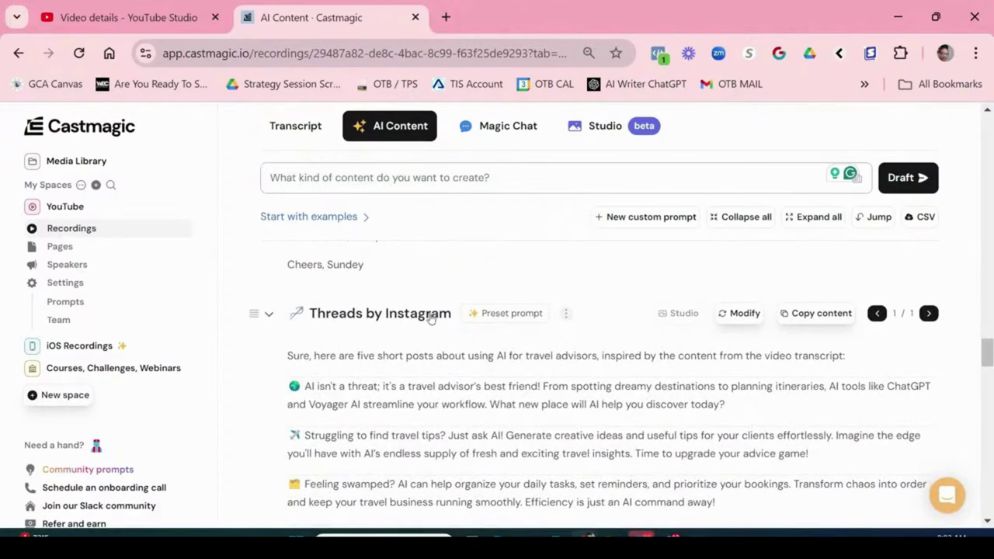
{"action": "scroll", "coordinate": [411, 320], "scroll_direction": "down", "scroll_amount": 5}
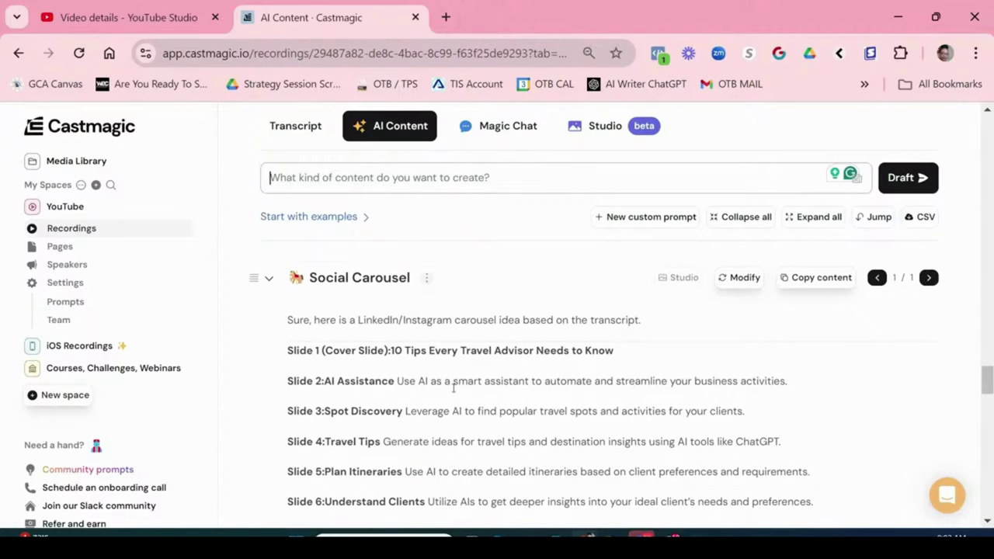
{"action": "scroll", "coordinate": [460, 429], "scroll_direction": "down", "scroll_amount": 1}
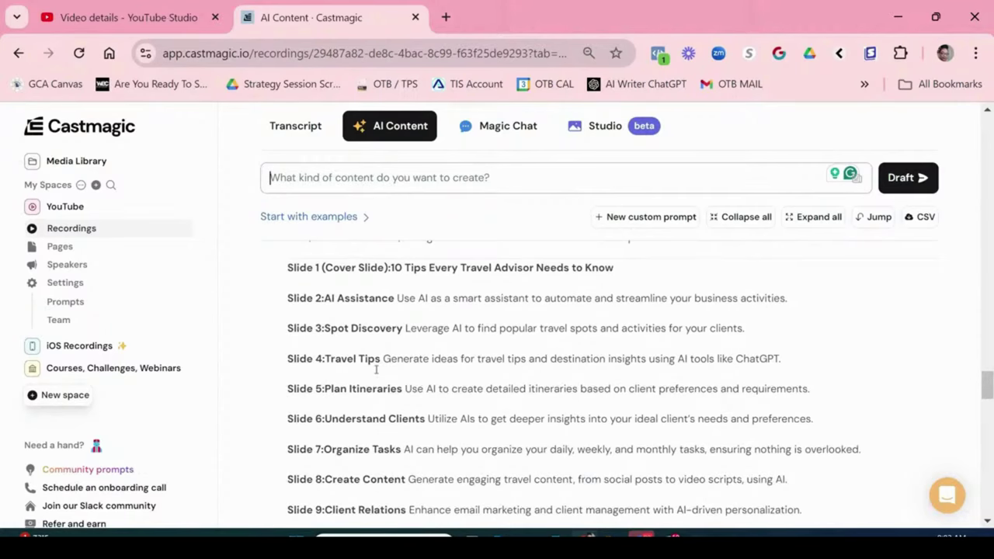
{"action": "scroll", "coordinate": [376, 371], "scroll_direction": "down", "scroll_amount": 3}
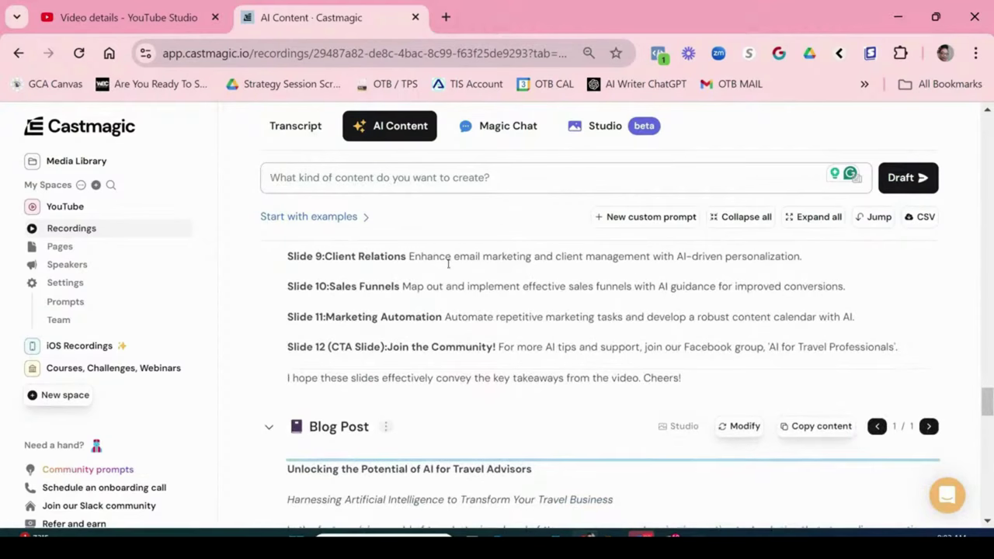
{"action": "scroll", "coordinate": [416, 290], "scroll_direction": "down", "scroll_amount": 2}
{"action": "scroll", "coordinate": [404, 293], "scroll_direction": "down", "scroll_amount": 4}
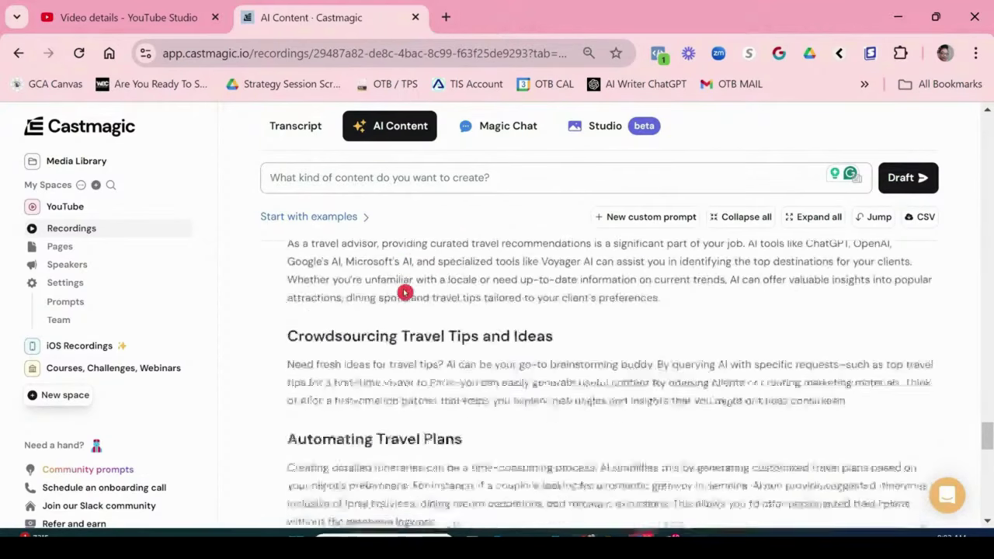
{"action": "scroll", "coordinate": [404, 293], "scroll_direction": "down", "scroll_amount": 15}
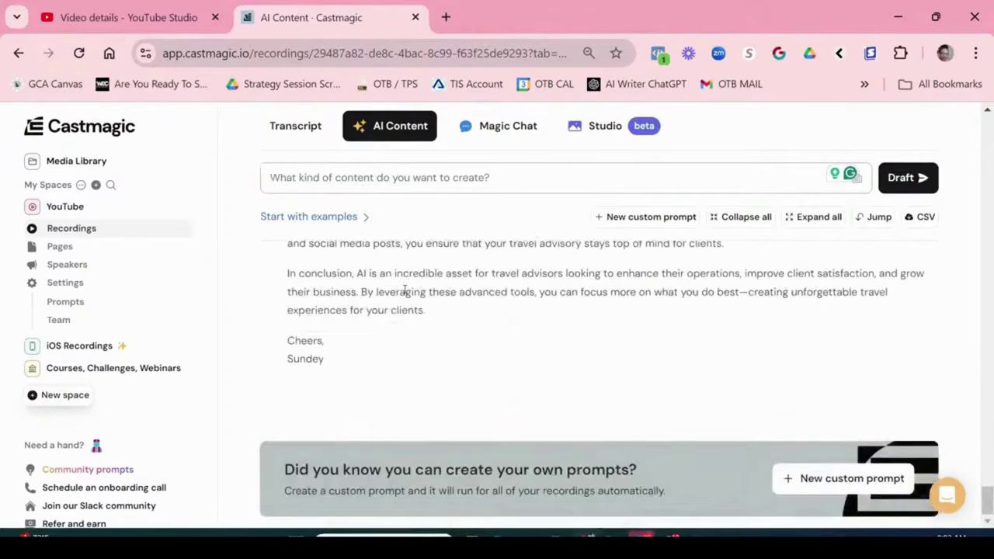
{"action": "scroll", "coordinate": [404, 293], "scroll_direction": "up", "scroll_amount": 15}
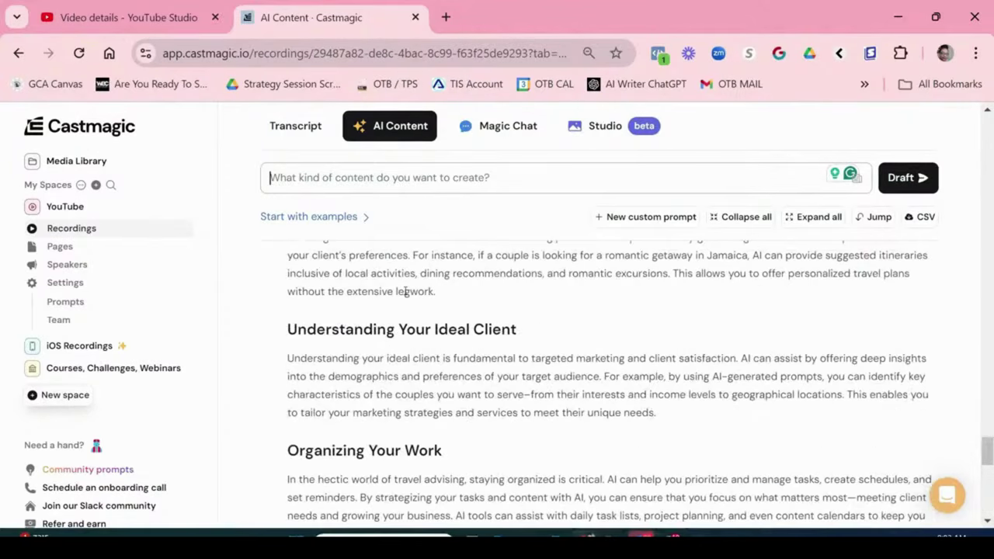